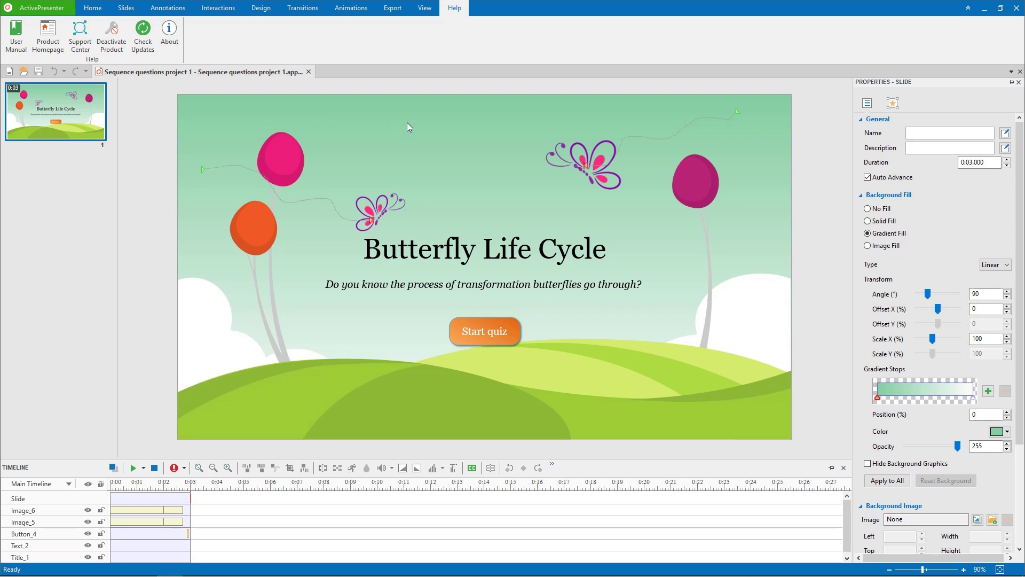
Step: Insert a Sequence question slide and title it 'Arrange stages of butterfly life cycle'
{"action": "left_click", "coordinate": [226, 11]}
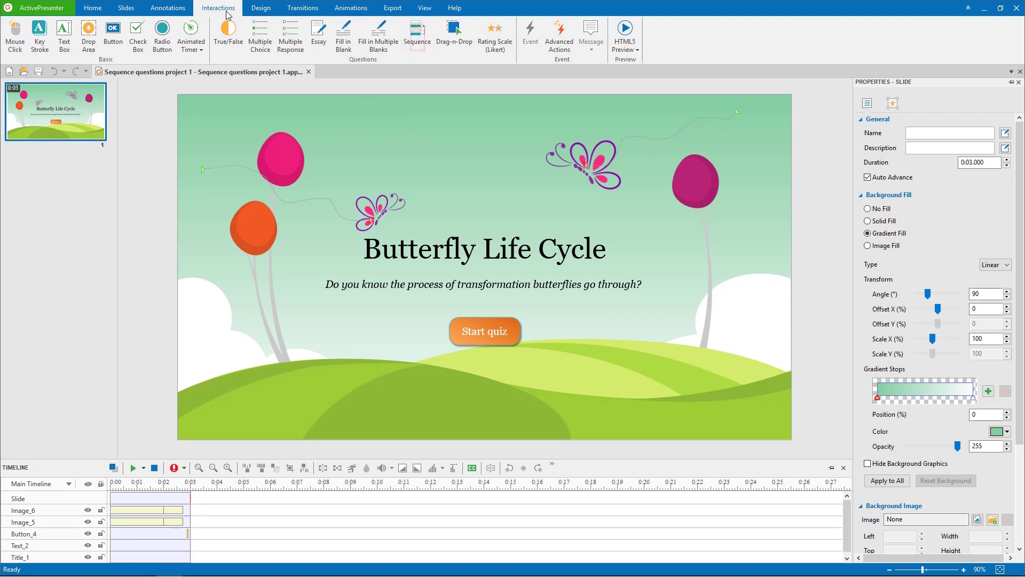
{"action": "left_click", "coordinate": [89, 12]}
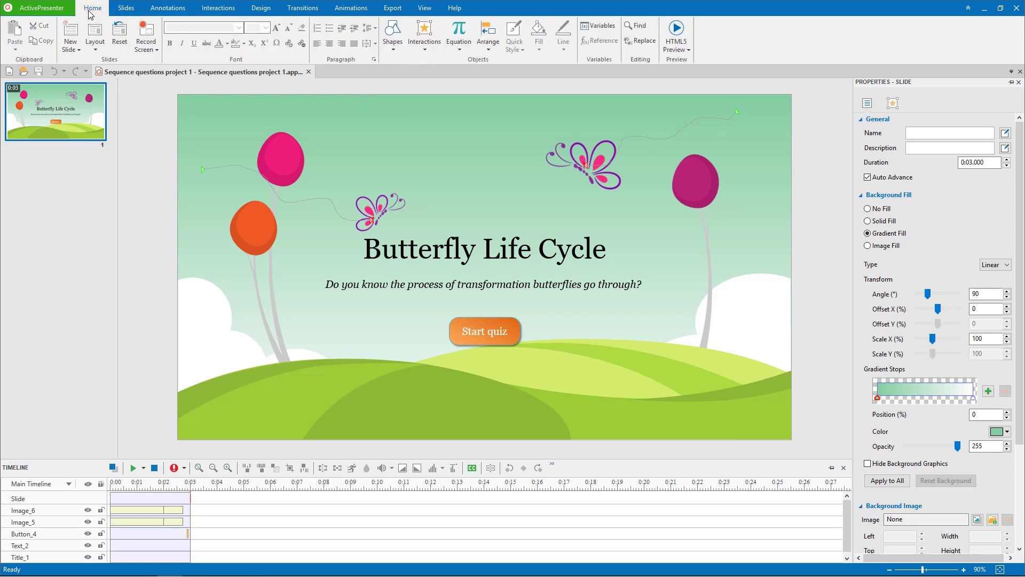
{"action": "left_click", "coordinate": [426, 42]}
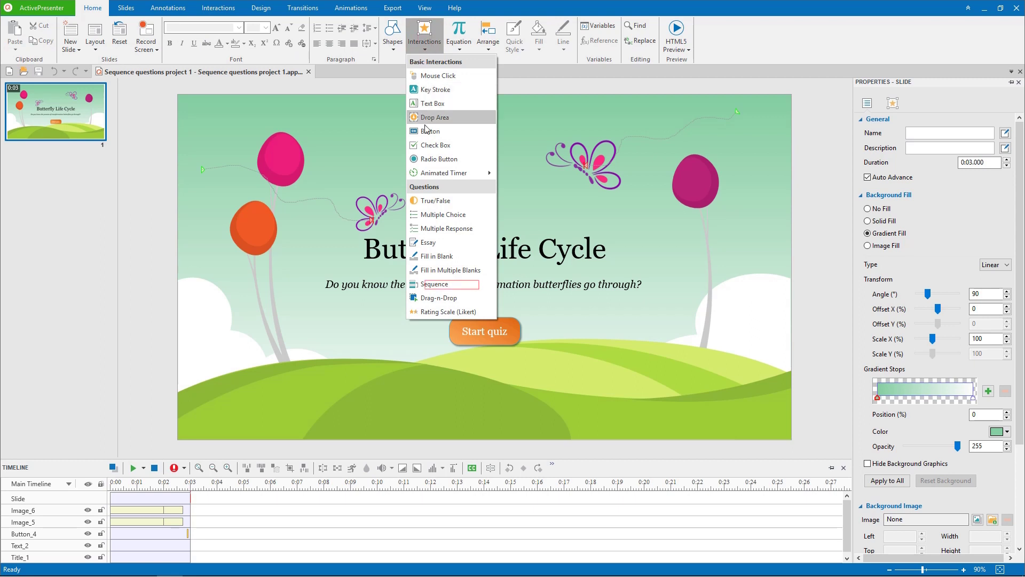
{"action": "left_click", "coordinate": [434, 284]}
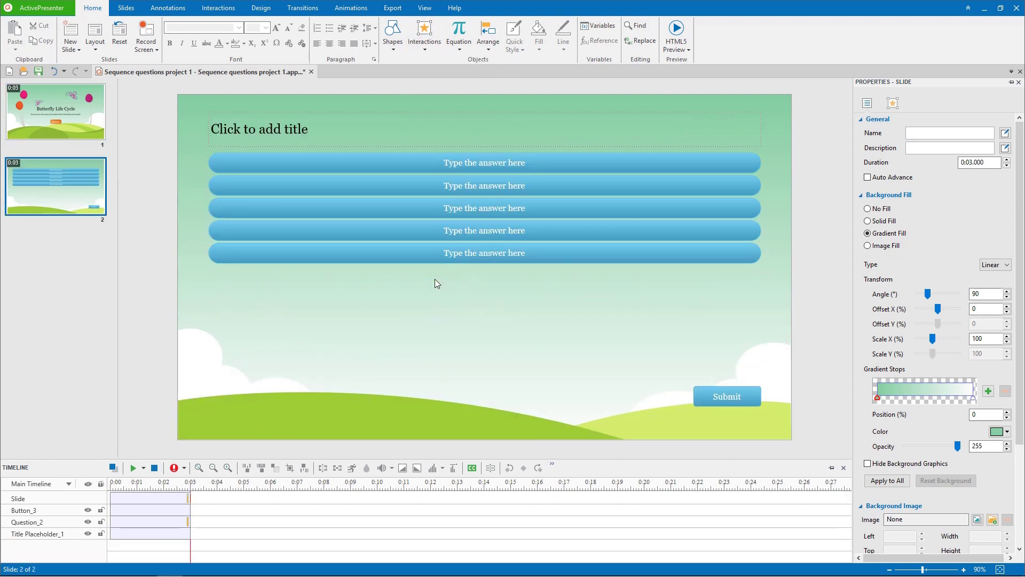
{"action": "left_click", "coordinate": [301, 129]}
{"action": "type", "text": "Arra"}
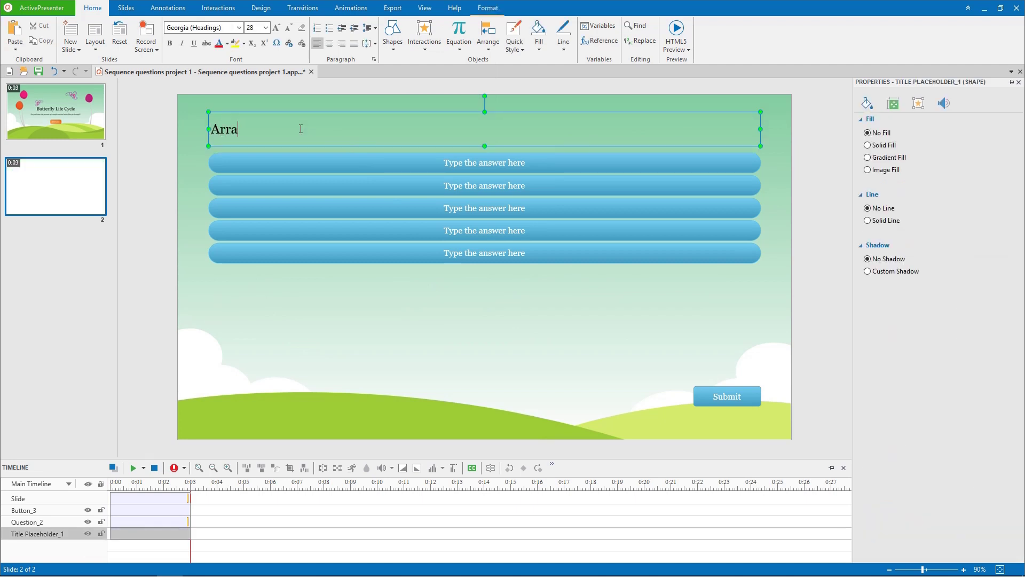
{"action": "type", "text": "nge stages of butterfly"}
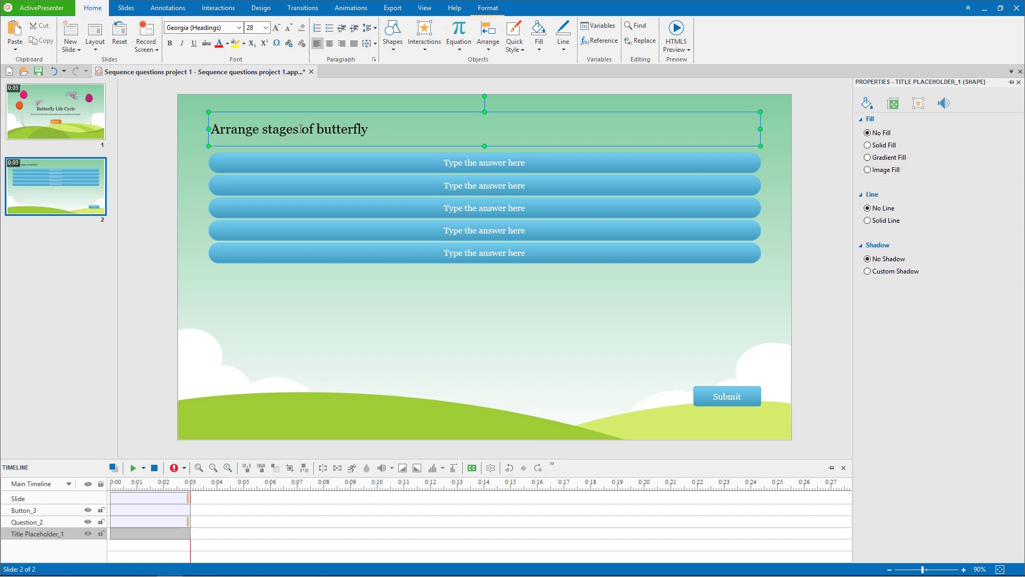
{"action": "type", "text": " life cycle"}
Step: Cut the sequence question down to four answer rows by deleting the extras
{"action": "left_click", "coordinate": [197, 159]}
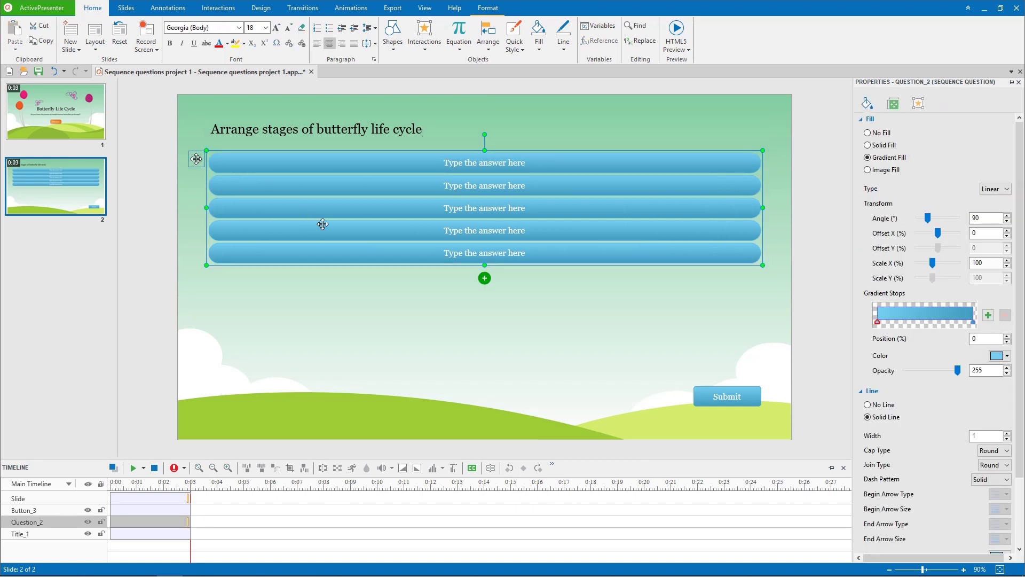
{"action": "left_click", "coordinate": [484, 282]}
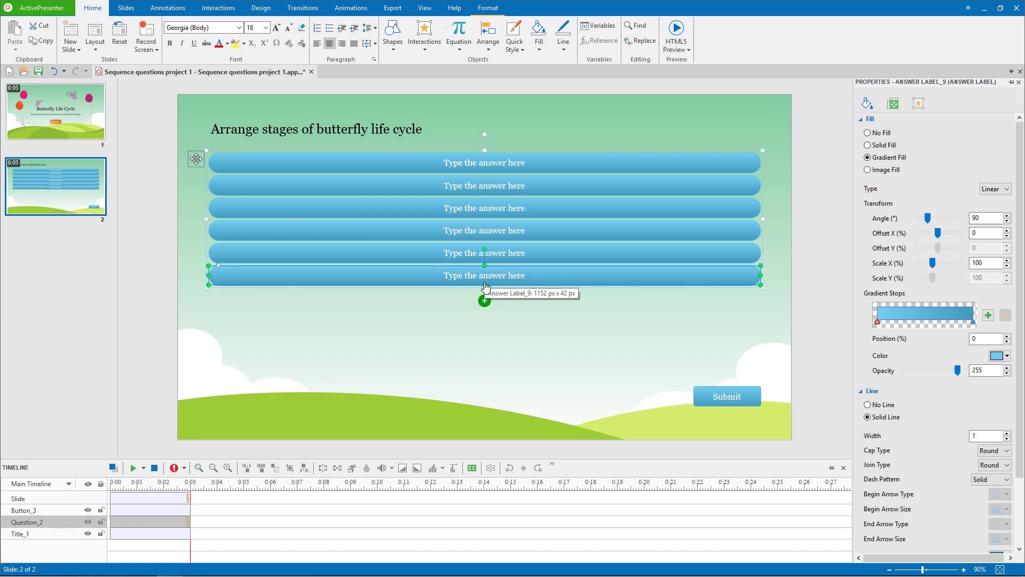
{"action": "left_click", "coordinate": [431, 249]}
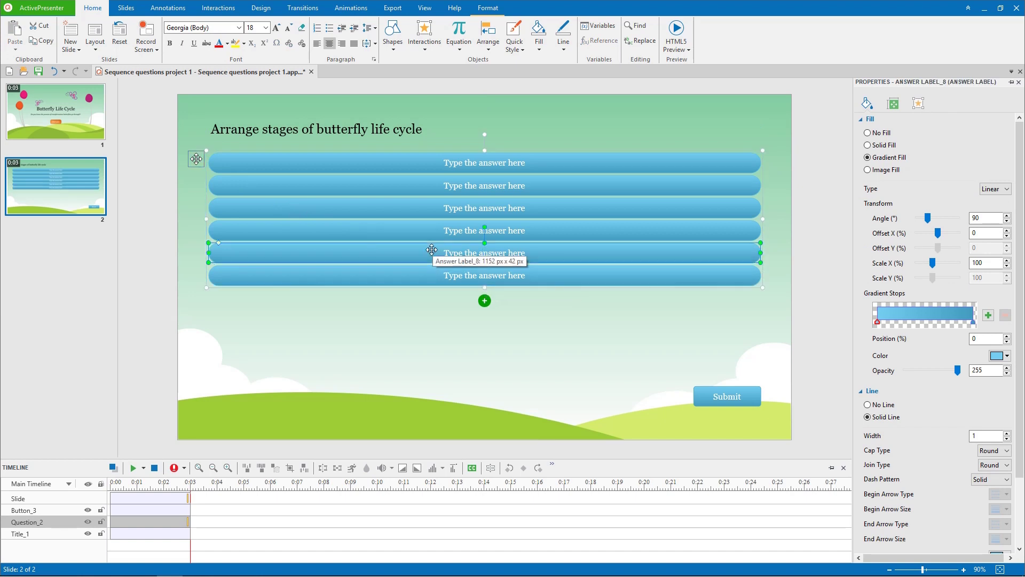
{"action": "key", "text": "Delete"}
{"action": "right_click", "coordinate": [431, 250]}
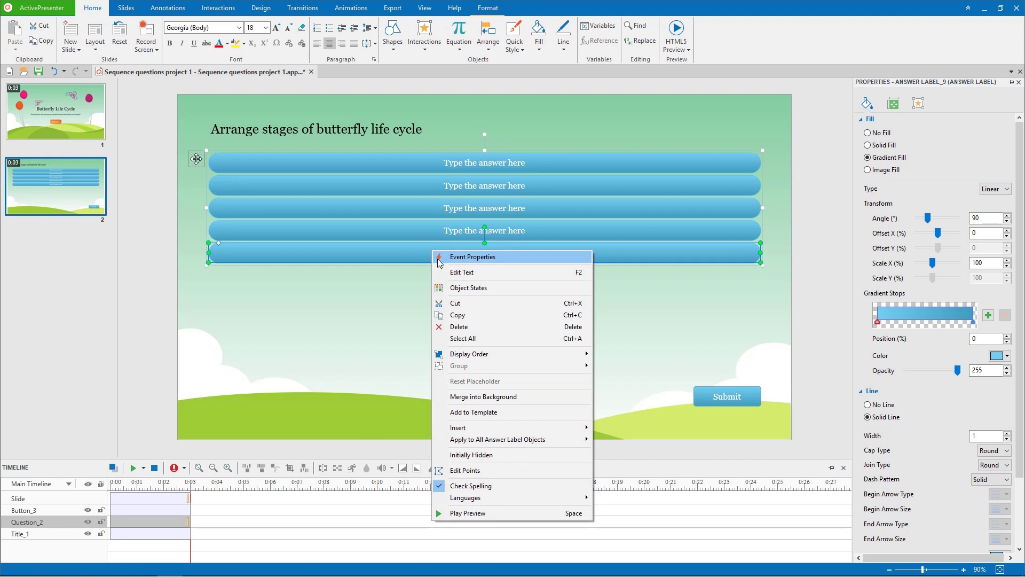
{"action": "left_click", "coordinate": [471, 325]}
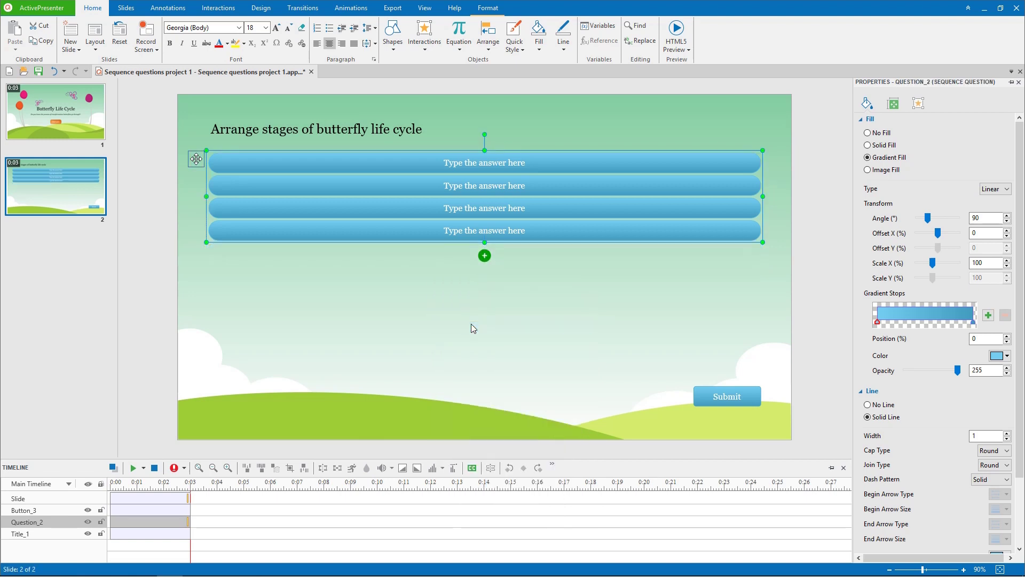
Step: Label the four answers Egg, Larva, Pupa and Butterfly
{"action": "left_click", "coordinate": [471, 159]}
{"action": "type", "text": "Egg"}
{"action": "left_click", "coordinate": [478, 187]}
{"action": "type", "text": "Larva"}
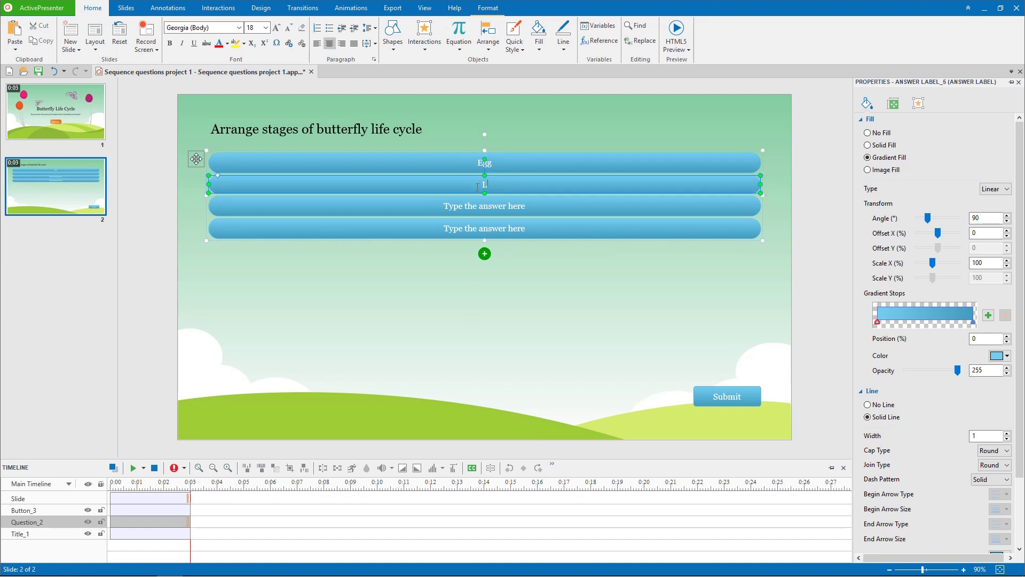
{"action": "left_click", "coordinate": [483, 208]}
{"action": "type", "text": "Pupa"}
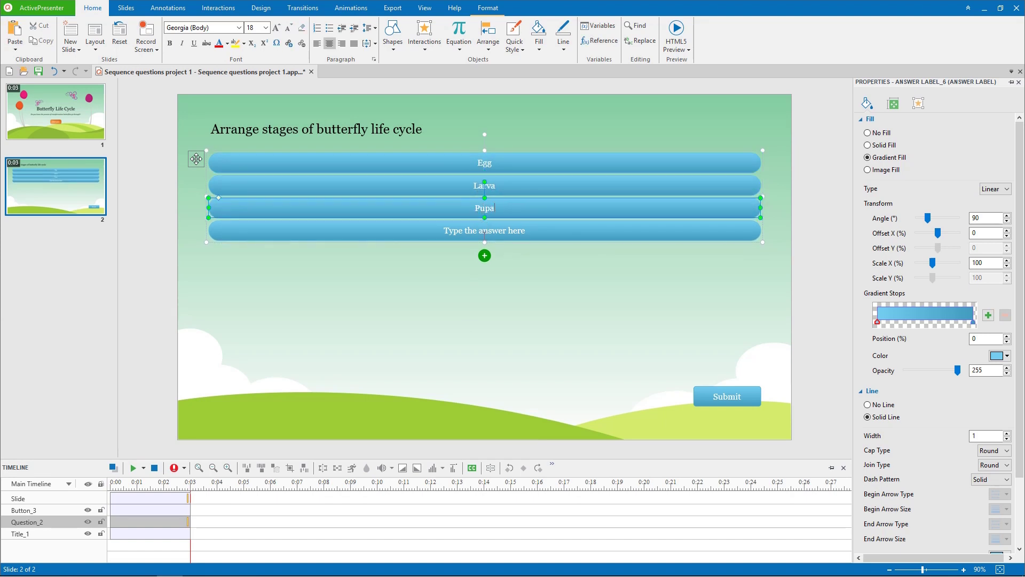
{"action": "left_click", "coordinate": [484, 231]}
{"action": "type", "text": "Butterfly"}
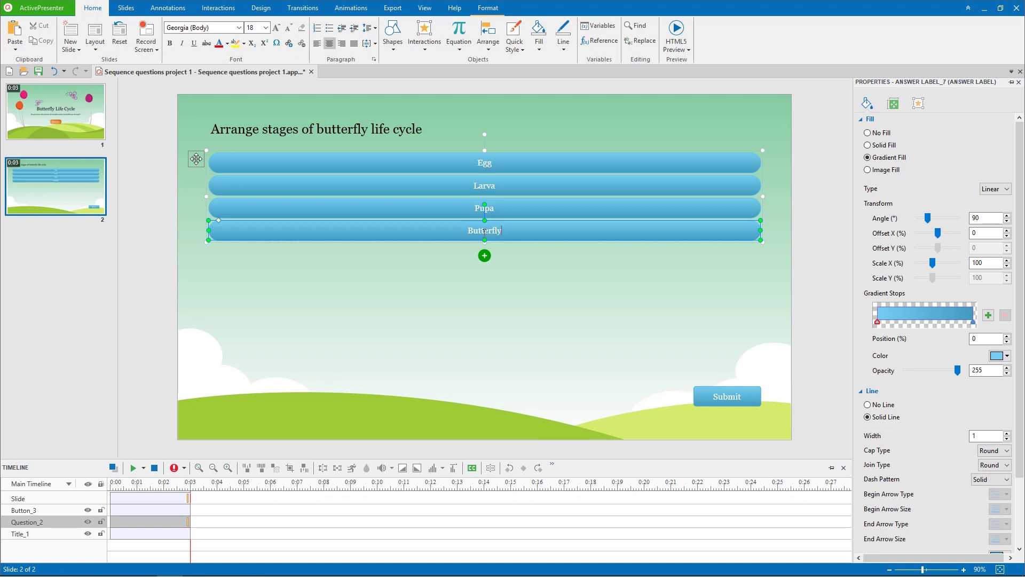
{"action": "left_click_drag", "start_coordinate": [430, 214], "coordinate": [412, 345]}
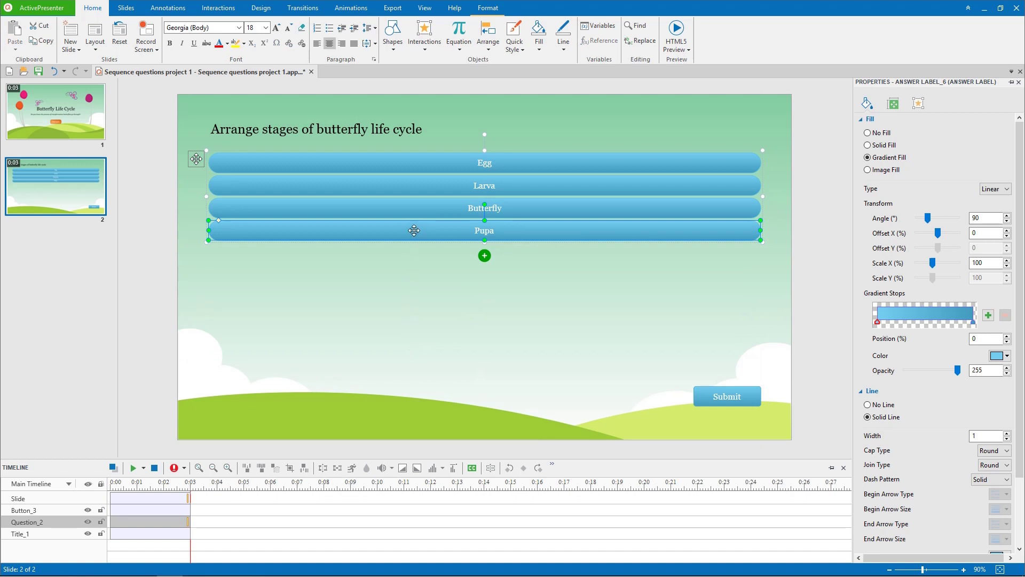
{"action": "left_click_drag", "start_coordinate": [414, 230], "coordinate": [416, 196]}
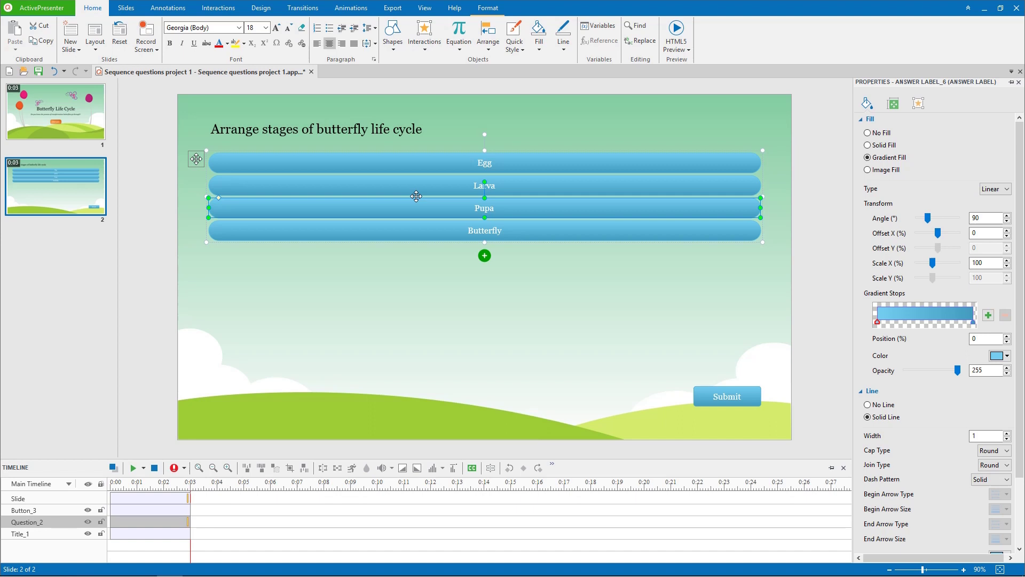
{"action": "left_click", "coordinate": [198, 163]}
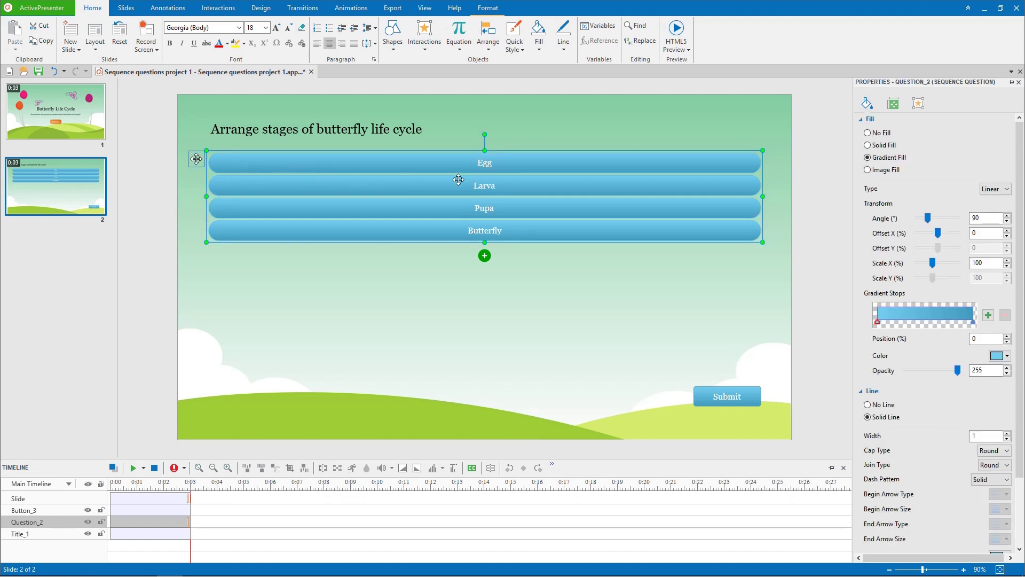
Step: Lay the answers out in 4 columns with horizontal spacing 100
{"action": "left_click", "coordinate": [893, 103]}
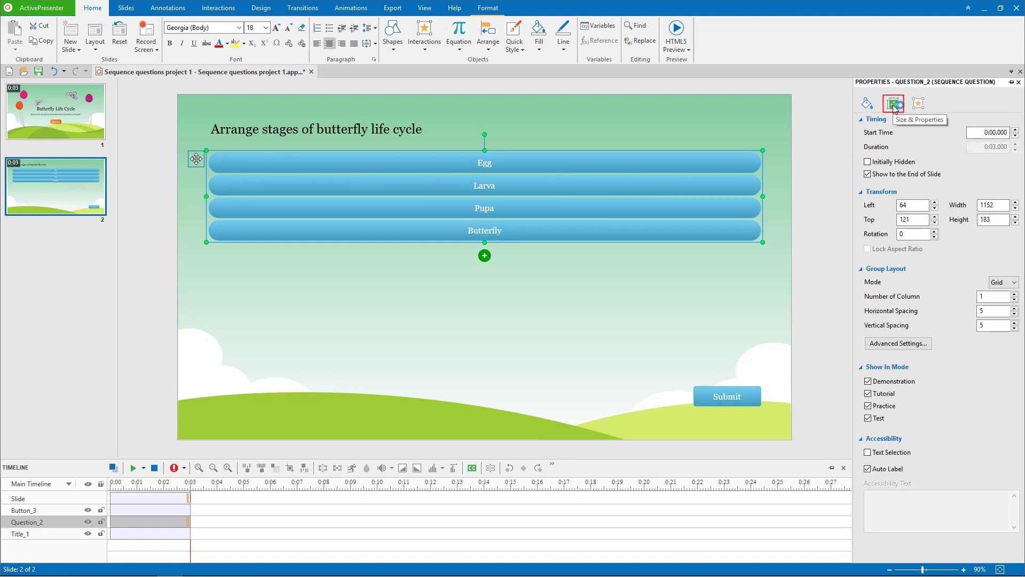
{"action": "left_click", "coordinate": [1015, 294]}
{"action": "left_click", "coordinate": [1015, 294]}
{"action": "left_click", "coordinate": [1014, 294]}
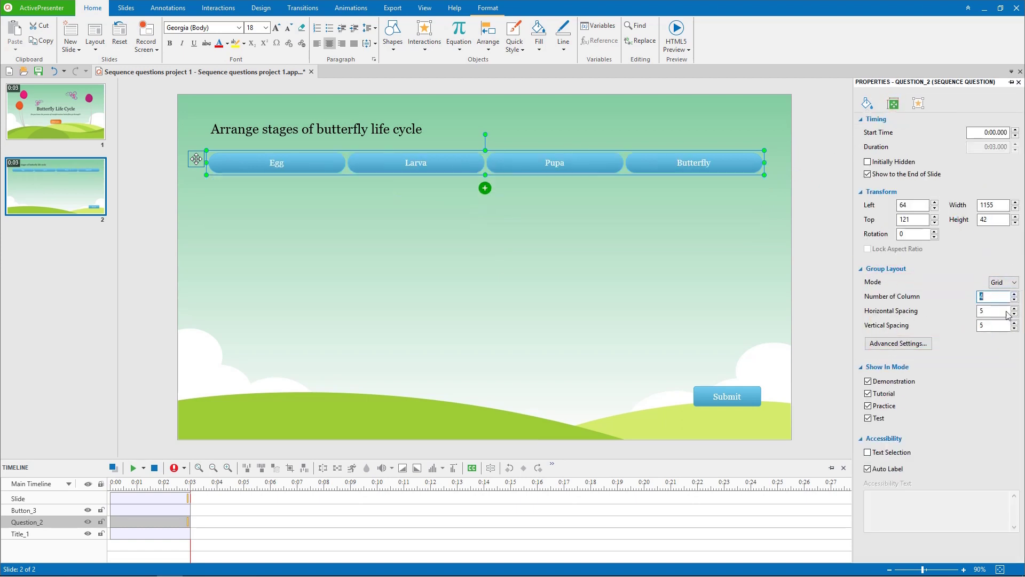
{"action": "double_click", "coordinate": [993, 310]}
{"action": "type", "text": "100"}
{"action": "key", "text": "Return"}
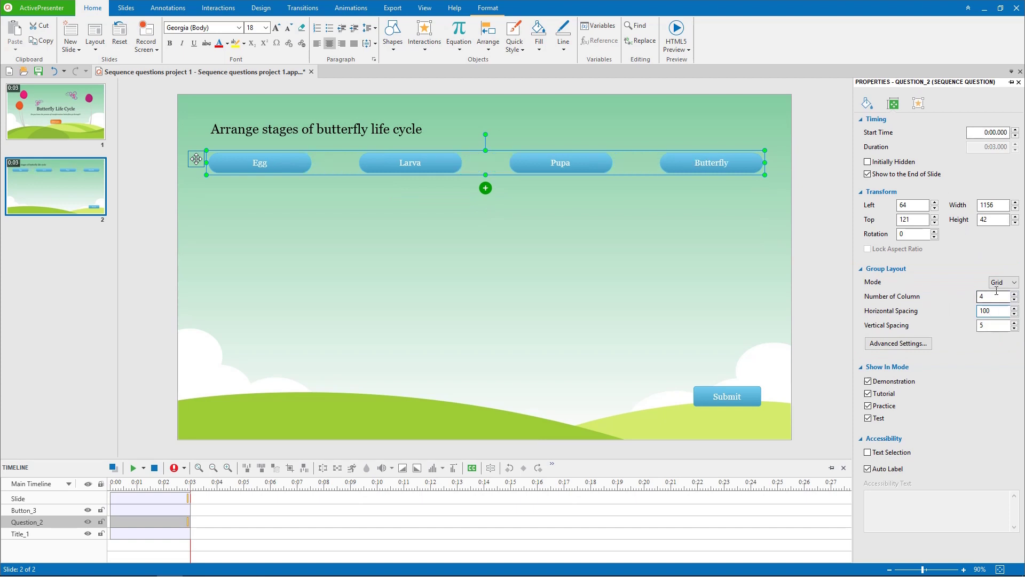
Step: Set the layout mode to None and stretch the answers to height 281
{"action": "left_click", "coordinate": [1002, 283]}
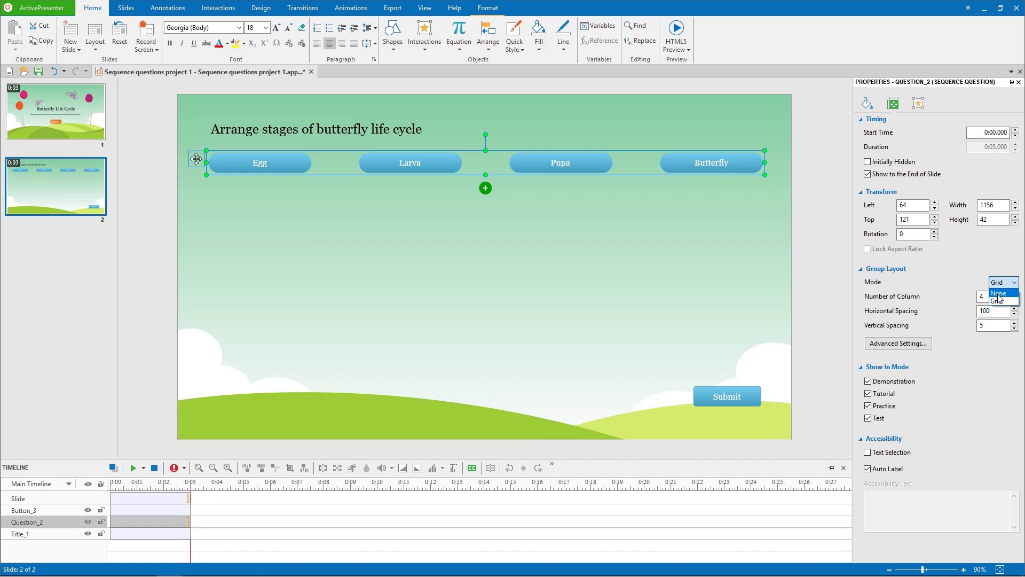
{"action": "left_click", "coordinate": [998, 295]}
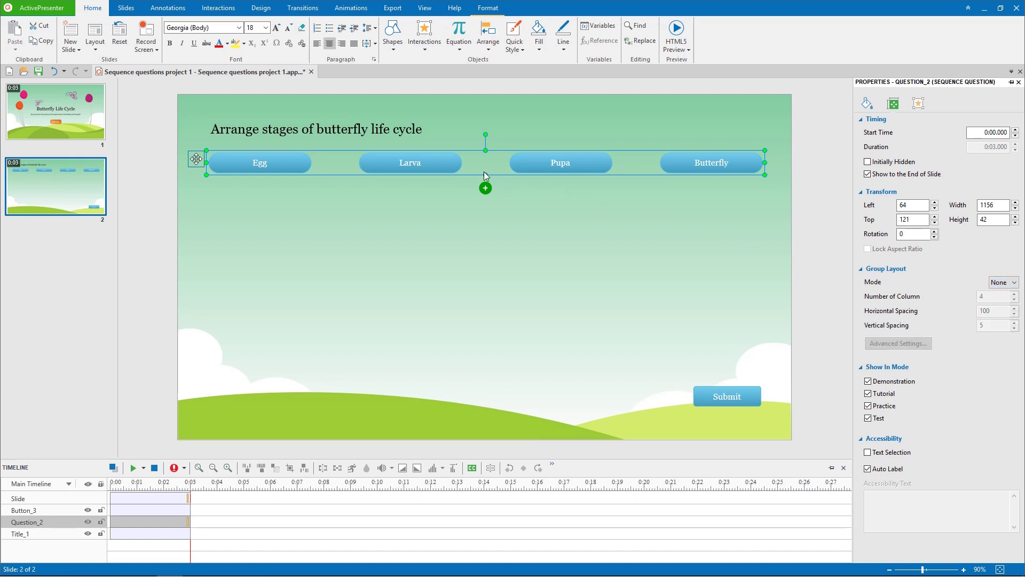
{"action": "left_click_drag", "start_coordinate": [485, 175], "coordinate": [497, 289]}
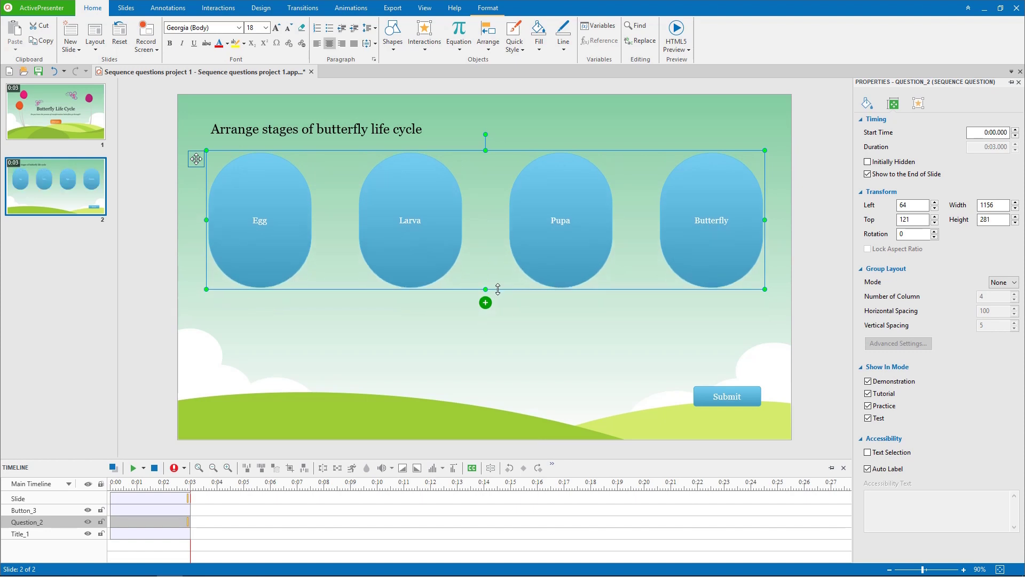
Step: Fill the Egg answer oval with the 'egg 1' picture
{"action": "left_click", "coordinate": [287, 201]}
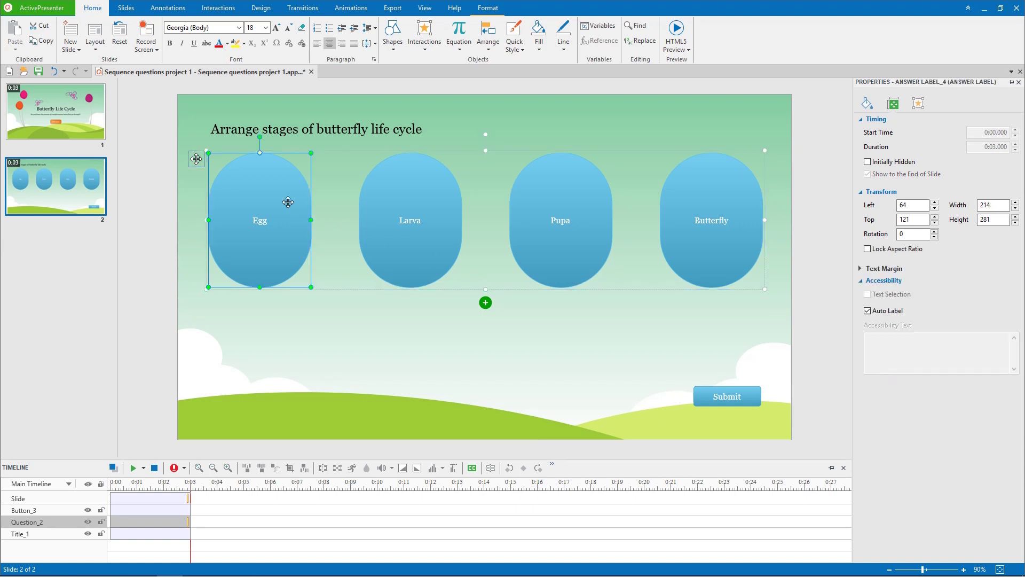
{"action": "left_click", "coordinate": [864, 103]}
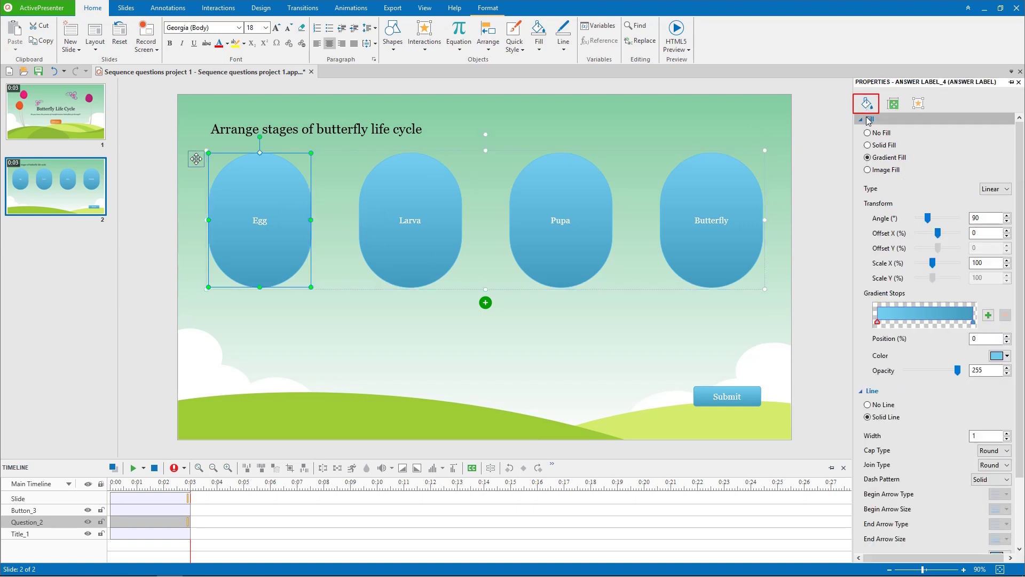
{"action": "left_click", "coordinate": [884, 171]}
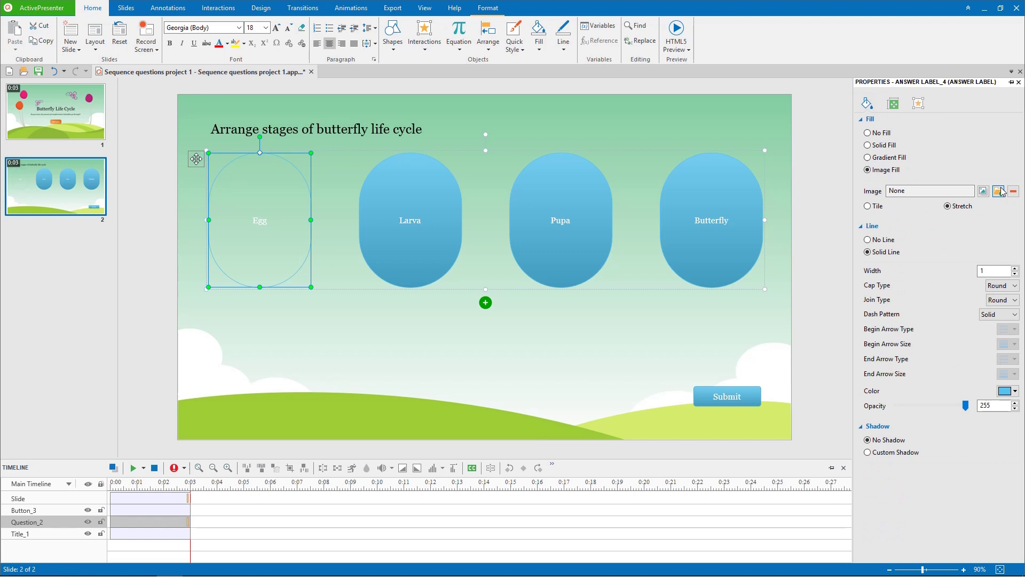
{"action": "left_click", "coordinate": [1001, 190]}
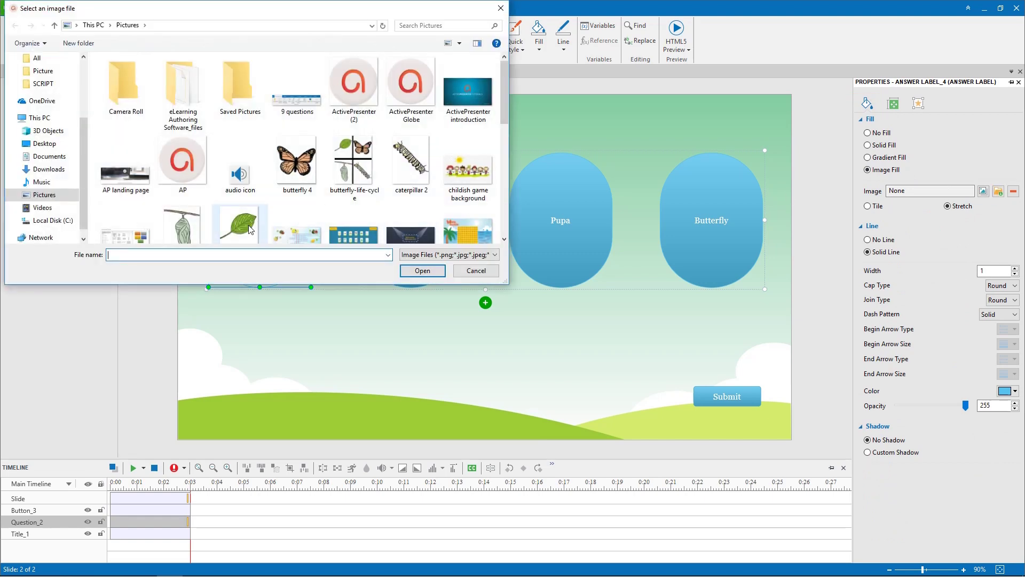
{"action": "left_click", "coordinate": [240, 232]}
{"action": "left_click", "coordinate": [430, 268]}
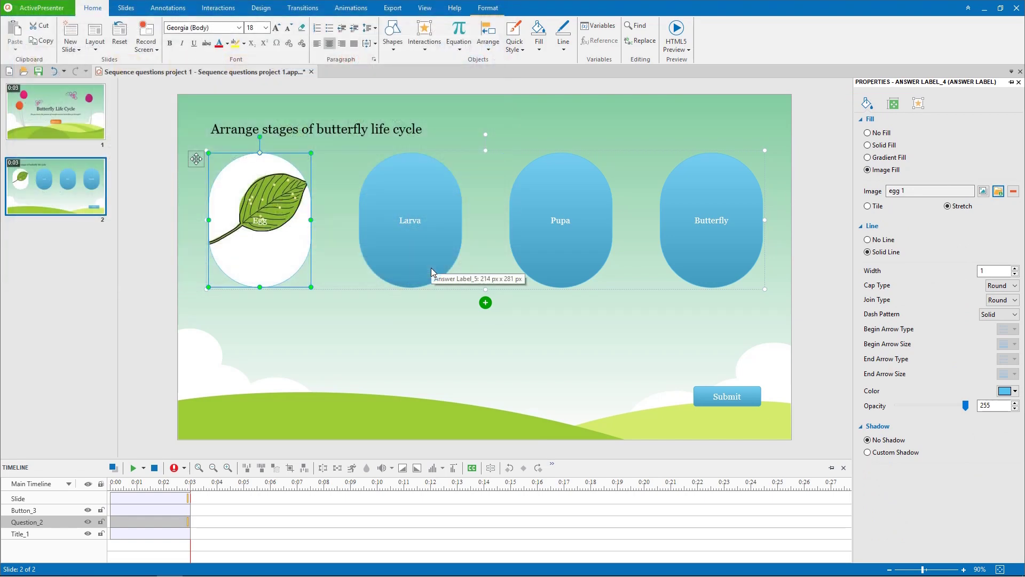
Step: Remove the ovals' outlines and add a shadow with blur 7, distance 8, opacity 255
{"action": "left_click", "coordinate": [431, 267]}
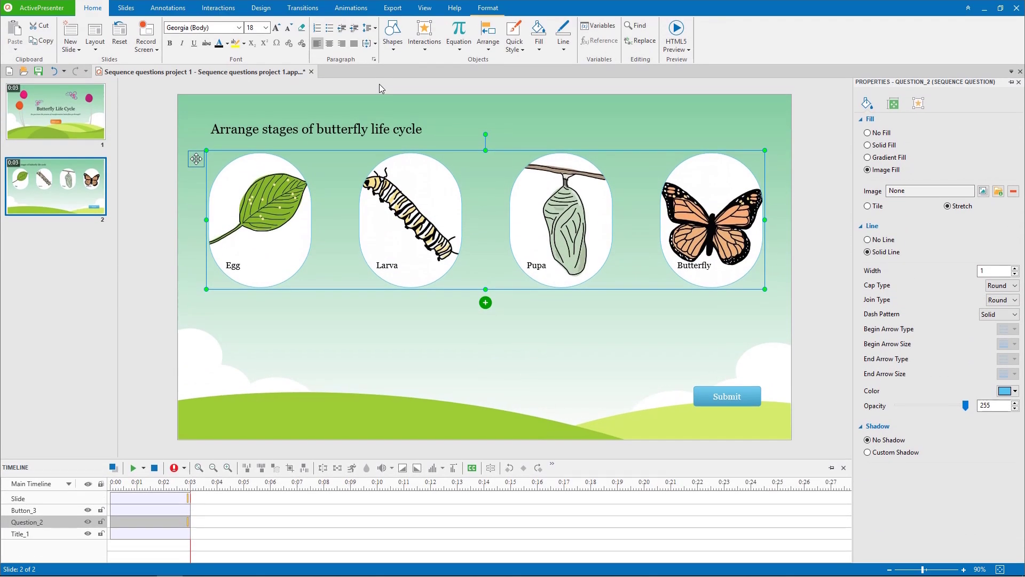
{"action": "left_click", "coordinate": [870, 239]}
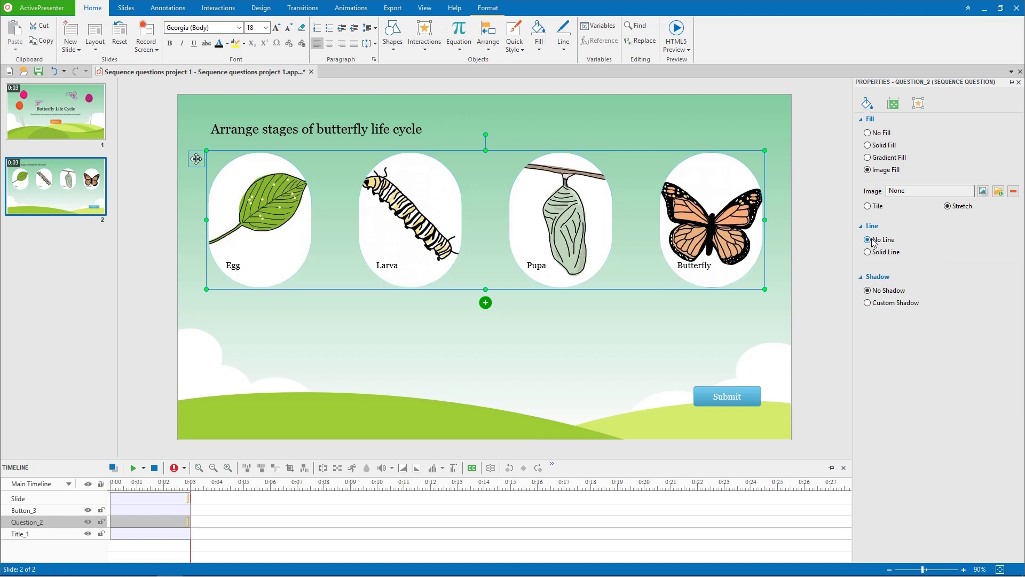
{"action": "left_click", "coordinate": [890, 302]}
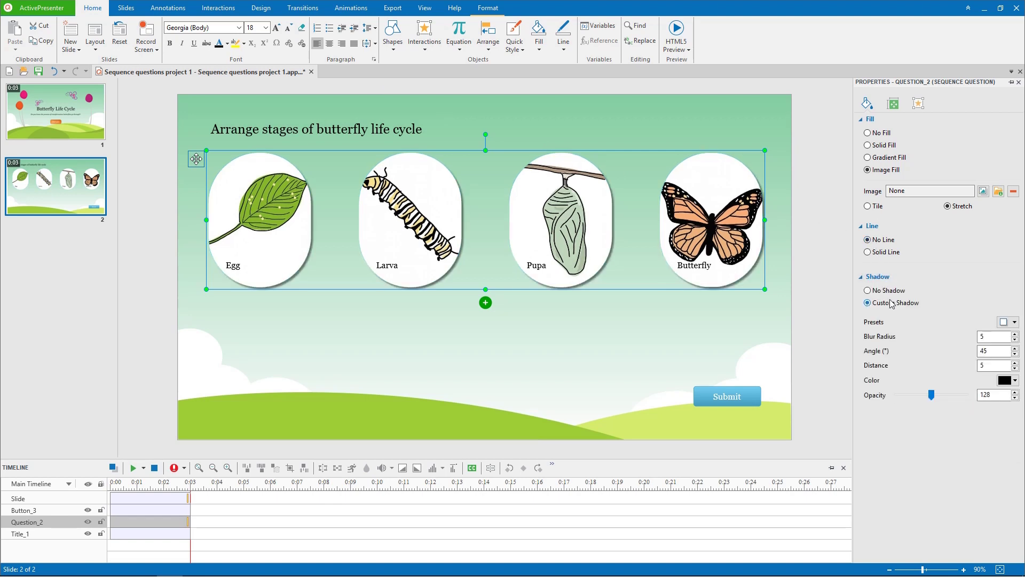
{"action": "left_click", "coordinate": [1015, 333]}
{"action": "left_click", "coordinate": [1015, 333]}
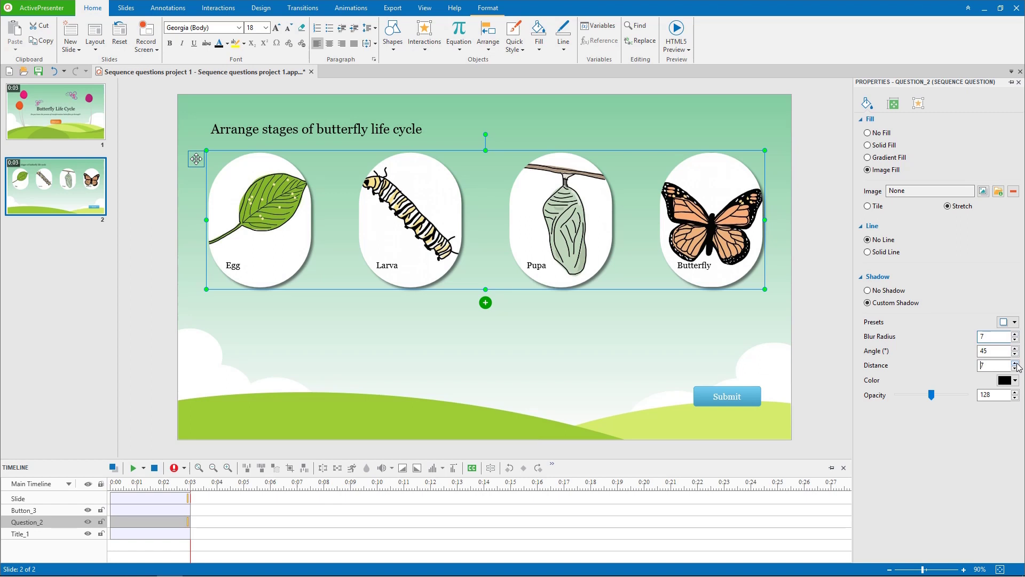
{"action": "left_click", "coordinate": [1015, 363]}
{"action": "left_click", "coordinate": [1014, 363]}
{"action": "left_click", "coordinate": [1015, 363]}
{"action": "left_click_drag", "start_coordinate": [931, 395], "coordinate": [980, 393]}
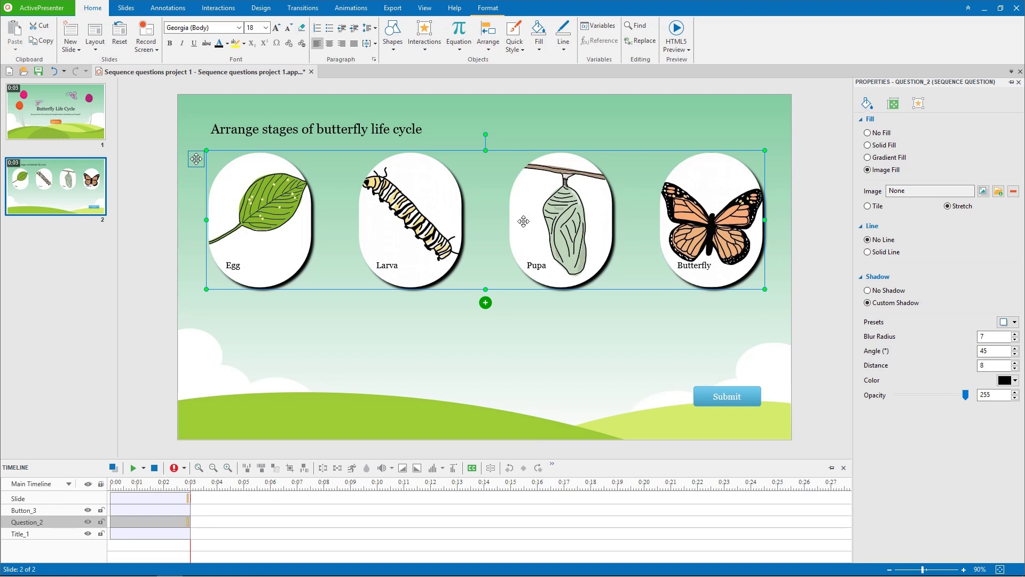
Step: Draw an arrow line shape between Egg and Larva
{"action": "left_click", "coordinate": [163, 11]}
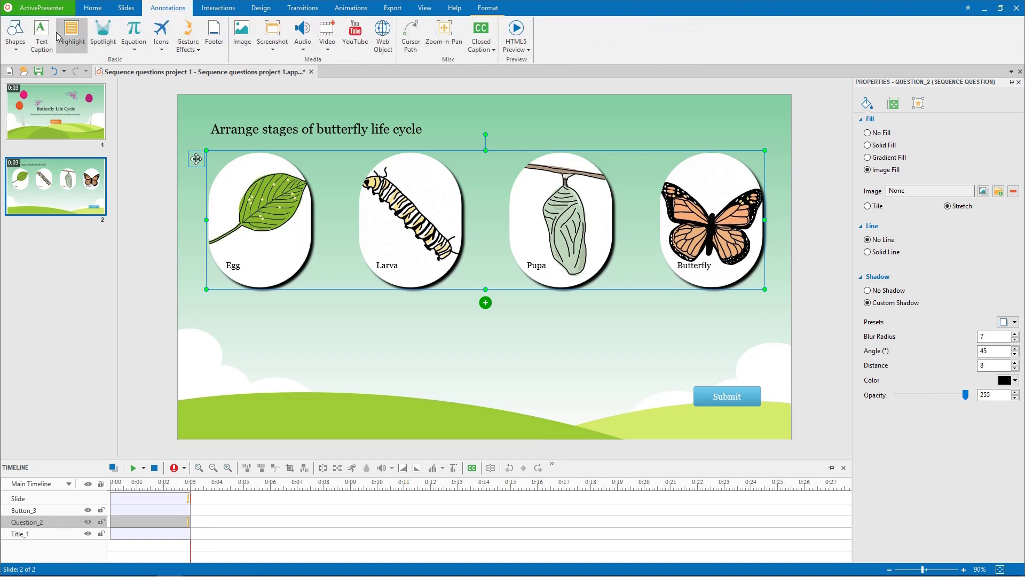
{"action": "left_click", "coordinate": [15, 33]}
{"action": "left_click", "coordinate": [37, 156]}
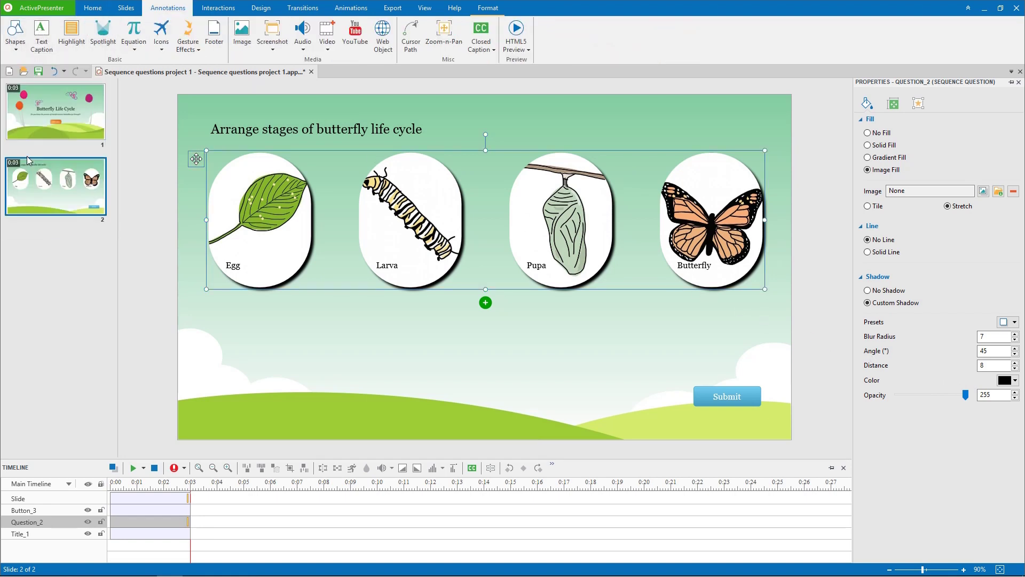
{"action": "left_click_drag", "start_coordinate": [318, 218], "coordinate": [355, 220]}
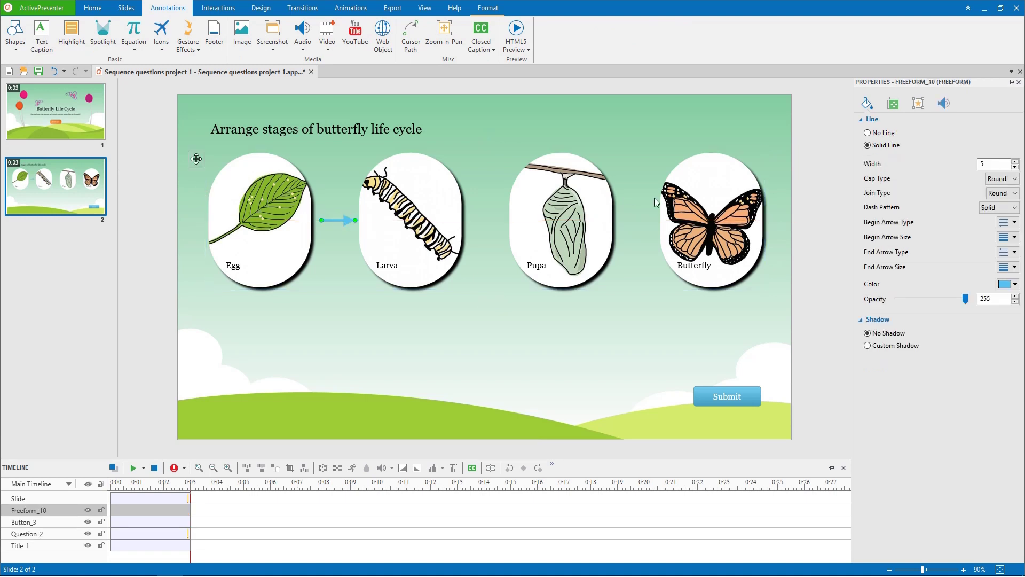
Step: Make the arrow black with width 8 and an end arrowhead, then copy it between Larva and Pupa
{"action": "left_click", "coordinate": [1013, 161]}
{"action": "left_click", "coordinate": [1014, 161]}
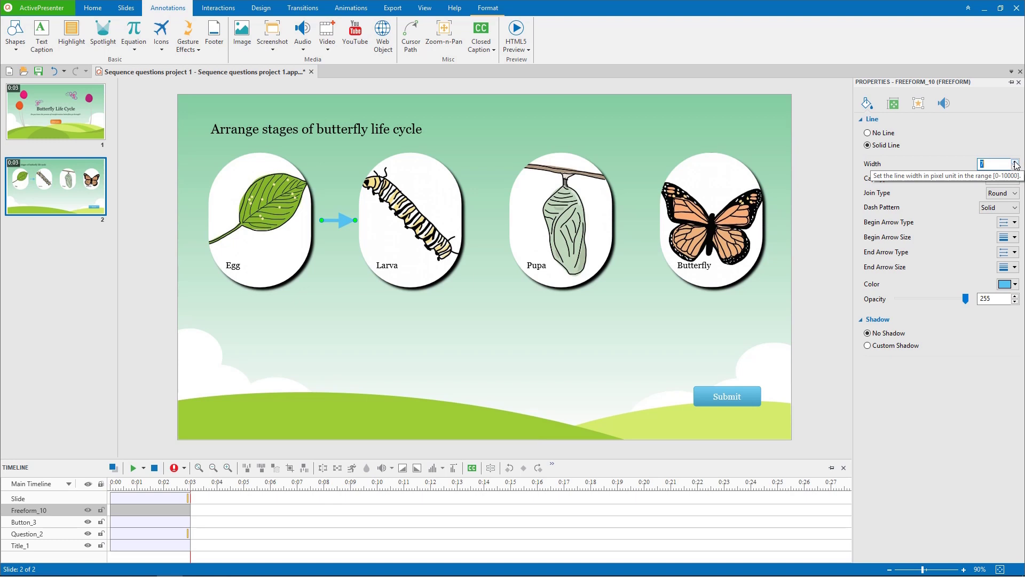
{"action": "left_click", "coordinate": [1014, 161]}
{"action": "left_click", "coordinate": [1009, 252]}
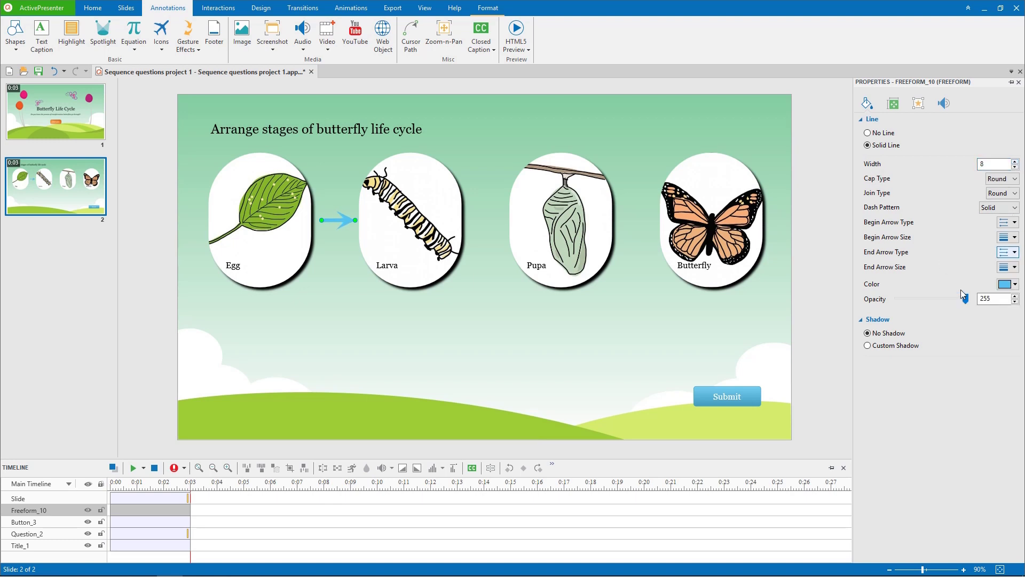
{"action": "left_click", "coordinate": [960, 289]}
{"action": "left_click", "coordinate": [1014, 284]}
{"action": "left_click", "coordinate": [882, 313]}
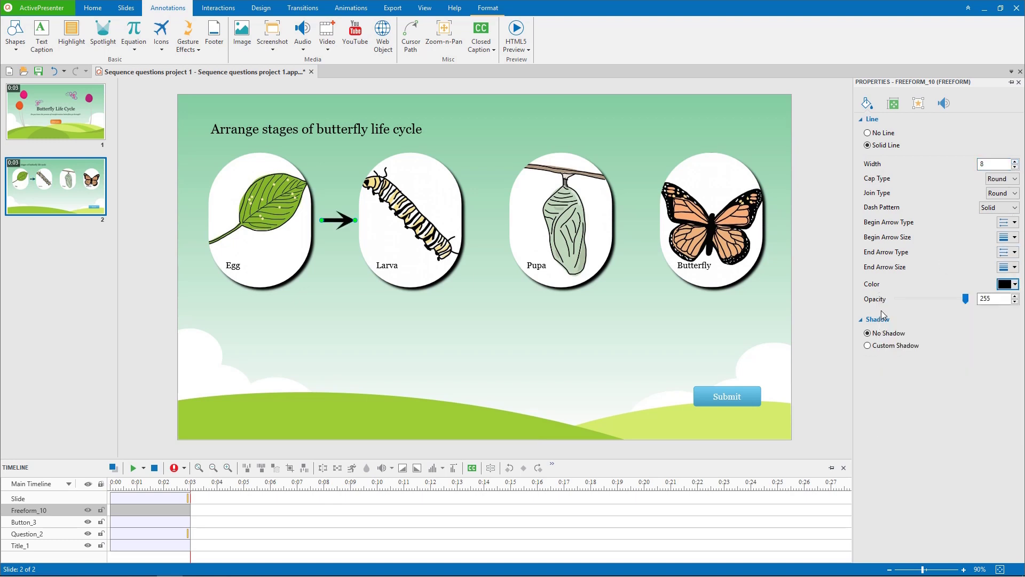
{"action": "left_click_drag", "start_coordinate": [349, 220], "coordinate": [646, 215], "text": "ctrl"}
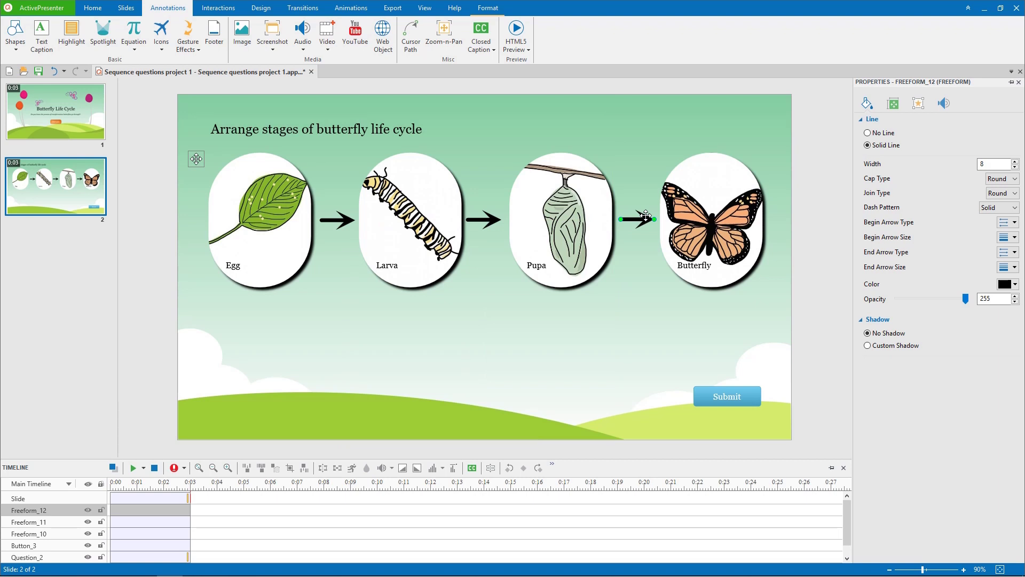
Step: Give the sequence question 2 points and 2 attempts in its Interactivity settings
{"action": "left_click", "coordinate": [200, 159]}
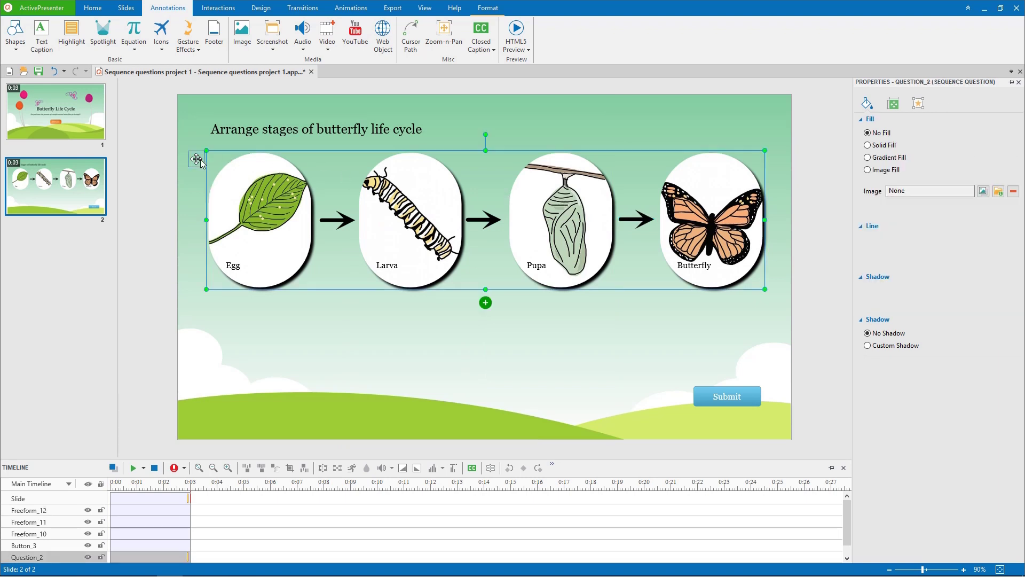
{"action": "left_click", "coordinate": [917, 104]}
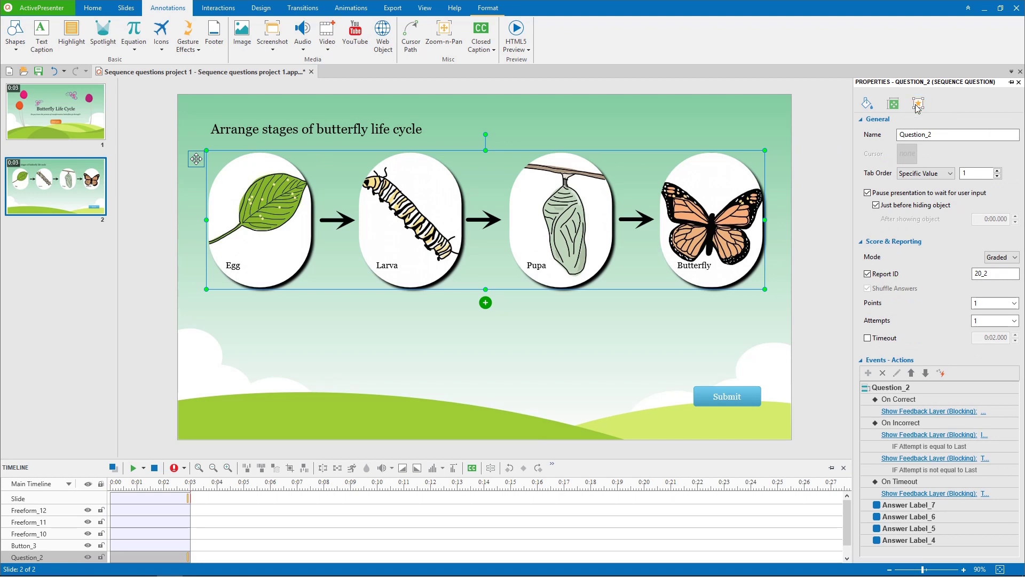
{"action": "left_click", "coordinate": [1013, 303]}
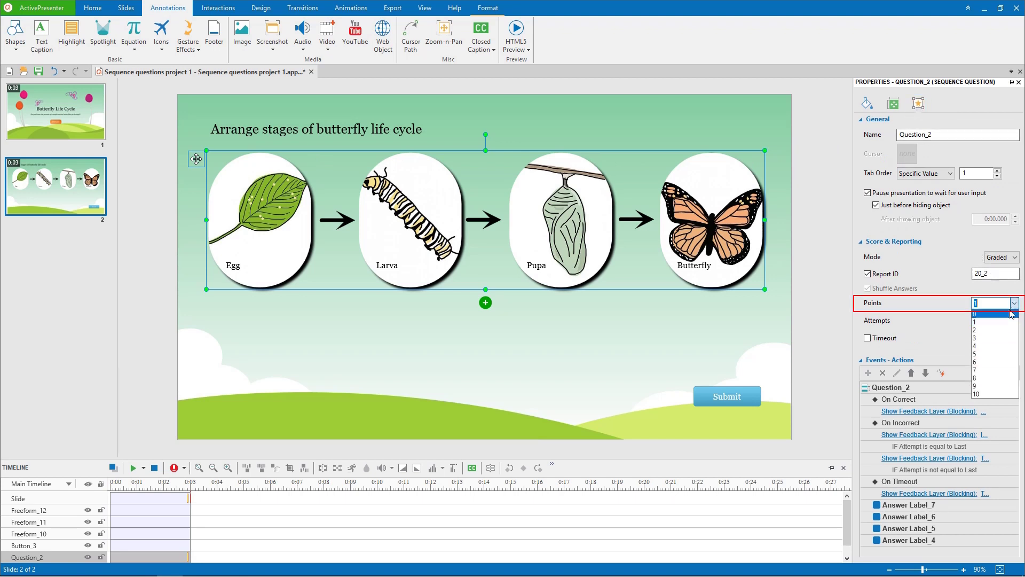
{"action": "left_click", "coordinate": [1010, 323]}
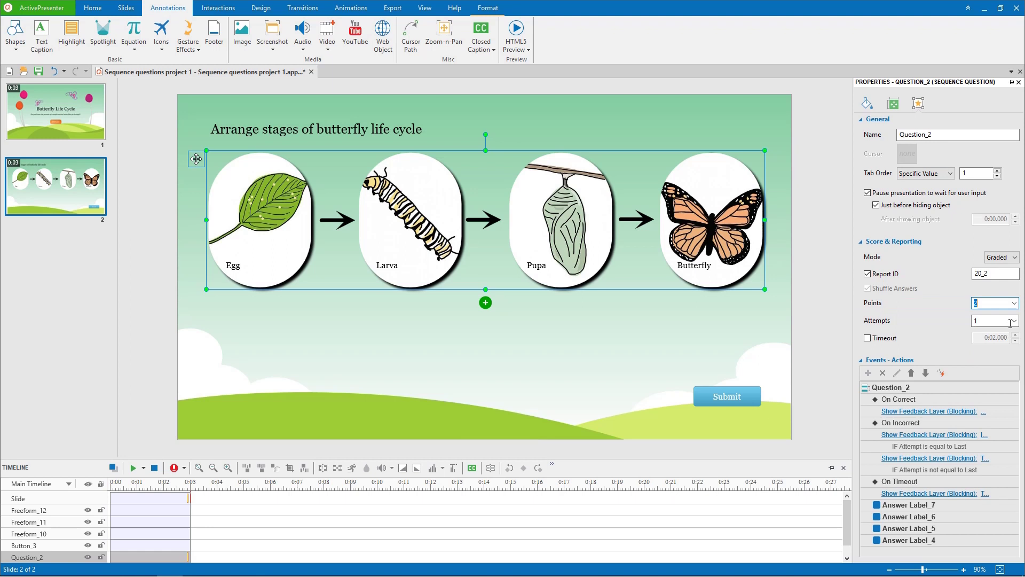
{"action": "left_click", "coordinate": [1010, 321]}
{"action": "left_click", "coordinate": [1013, 322]}
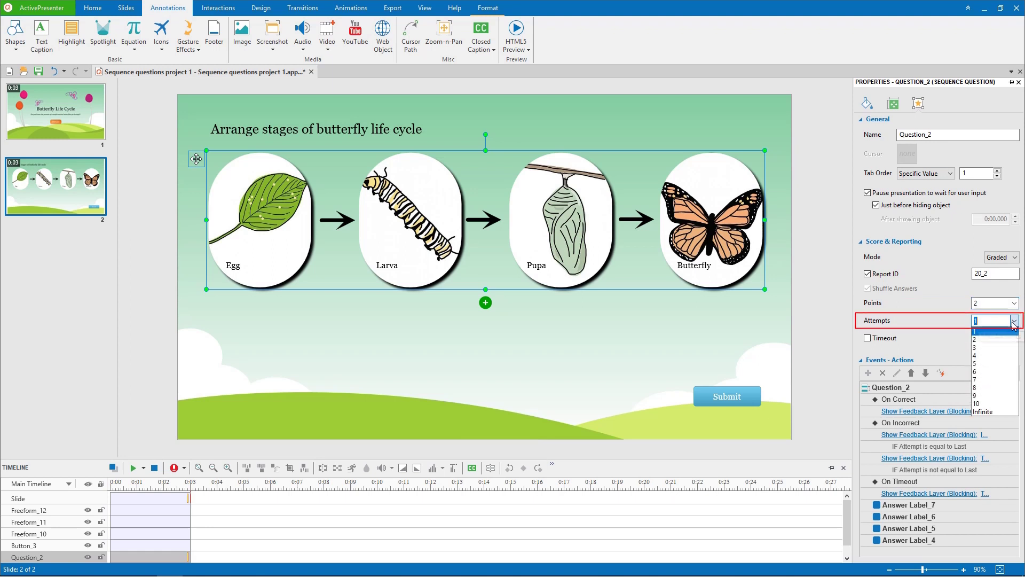
{"action": "left_click", "coordinate": [1011, 340]}
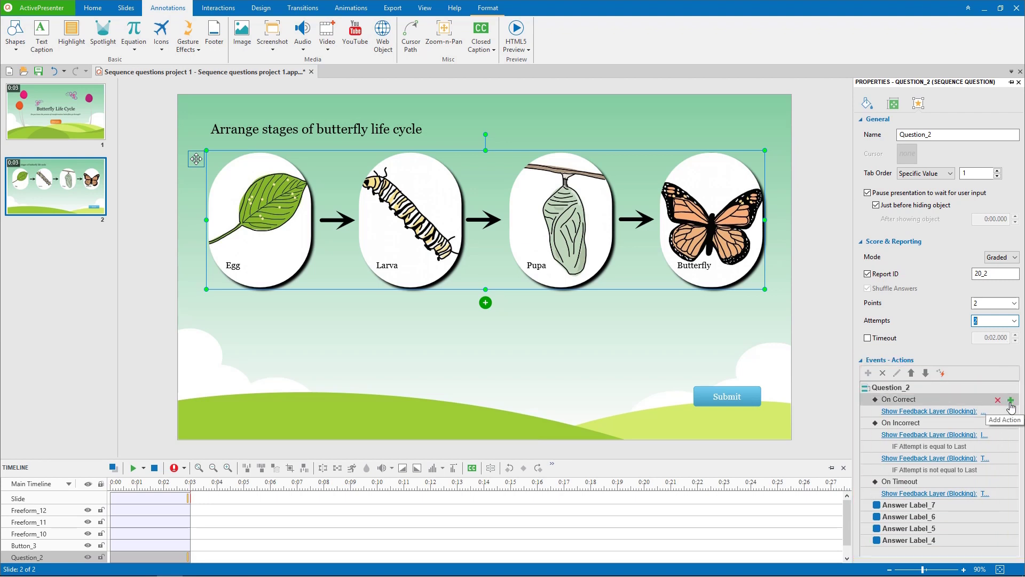
Step: Add Play Audio and Highlight Object actions On Correct, with Show Feedback Layer moved last
{"action": "left_click", "coordinate": [1010, 401]}
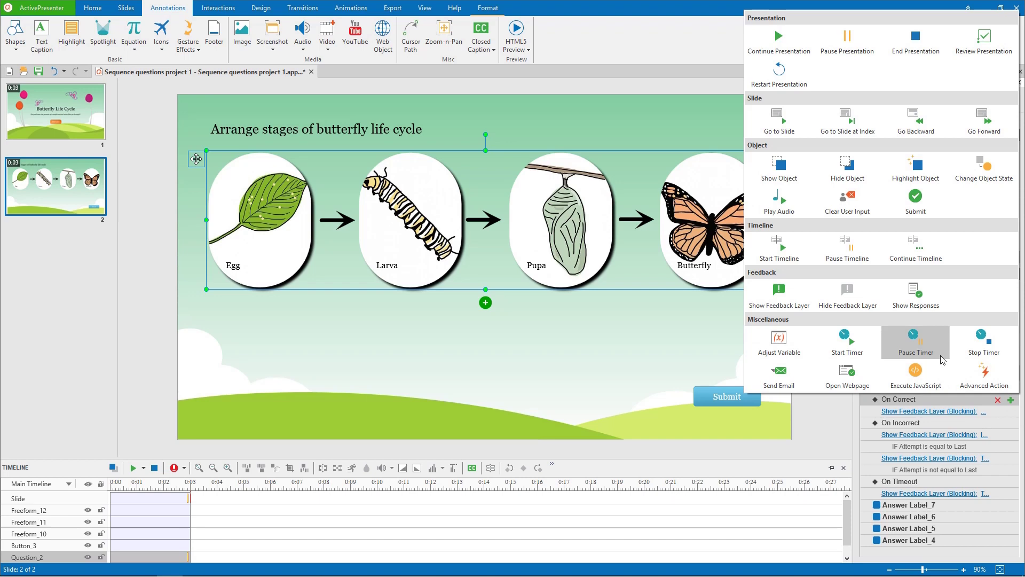
{"action": "left_click", "coordinate": [768, 209]}
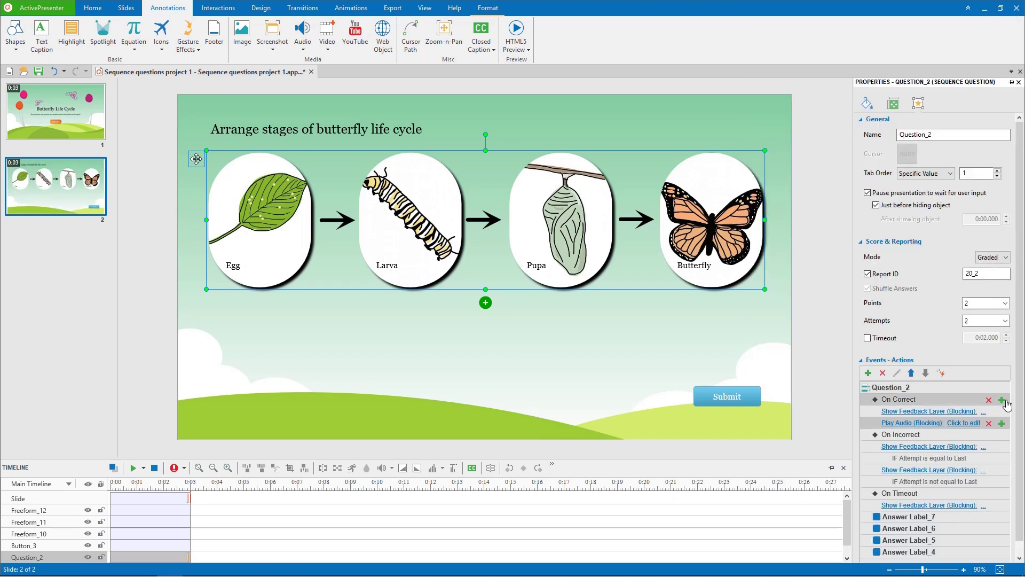
{"action": "left_click", "coordinate": [1001, 399]}
{"action": "left_click", "coordinate": [910, 170]}
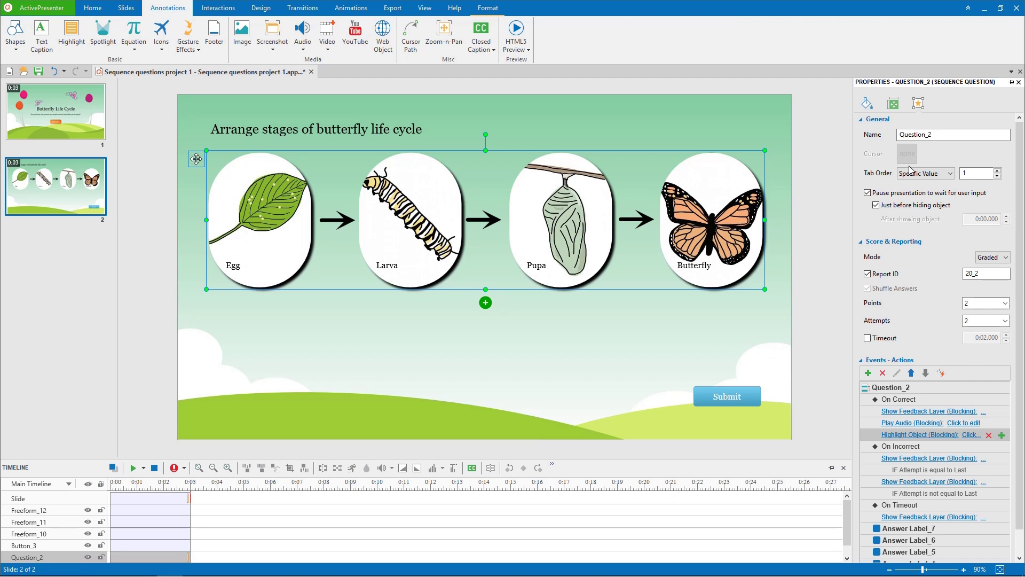
{"action": "left_click_drag", "start_coordinate": [873, 410], "coordinate": [873, 435]}
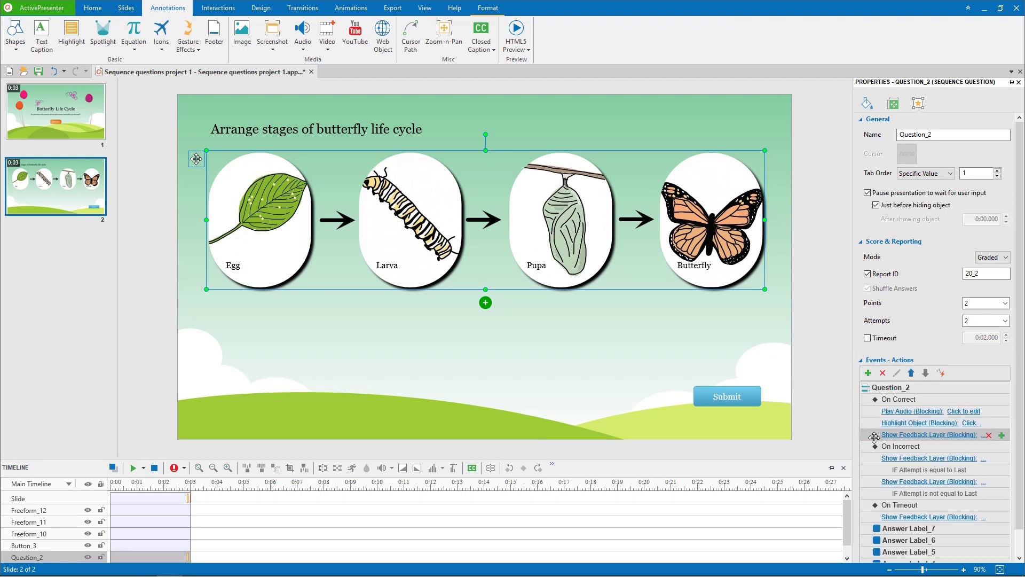
Step: Set the audio action to the built-in Correct 1 sound with Blocking off
{"action": "left_click", "coordinate": [955, 414]}
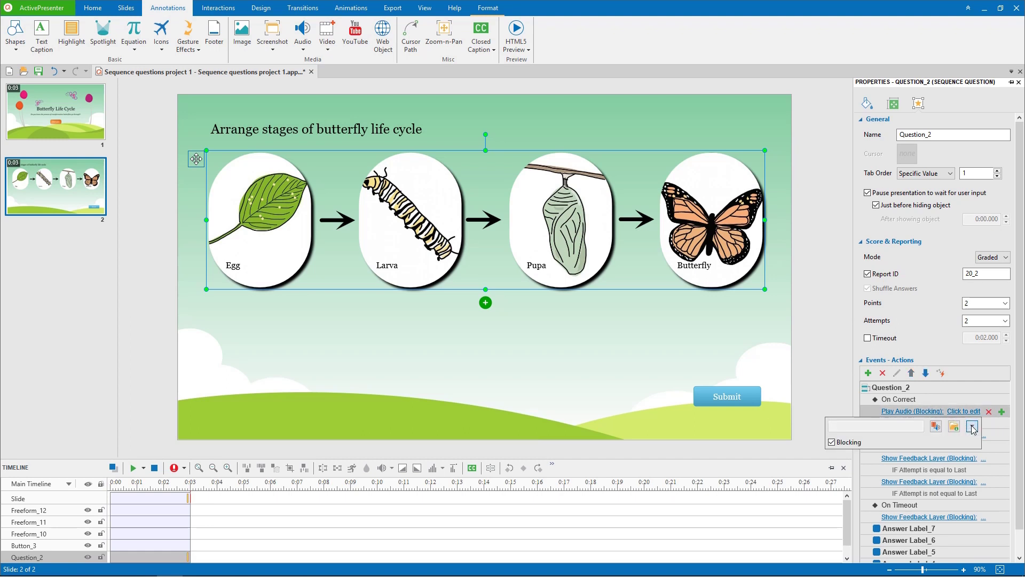
{"action": "left_click", "coordinate": [972, 425]}
{"action": "left_click", "coordinate": [949, 343]}
{"action": "left_click", "coordinate": [848, 442]}
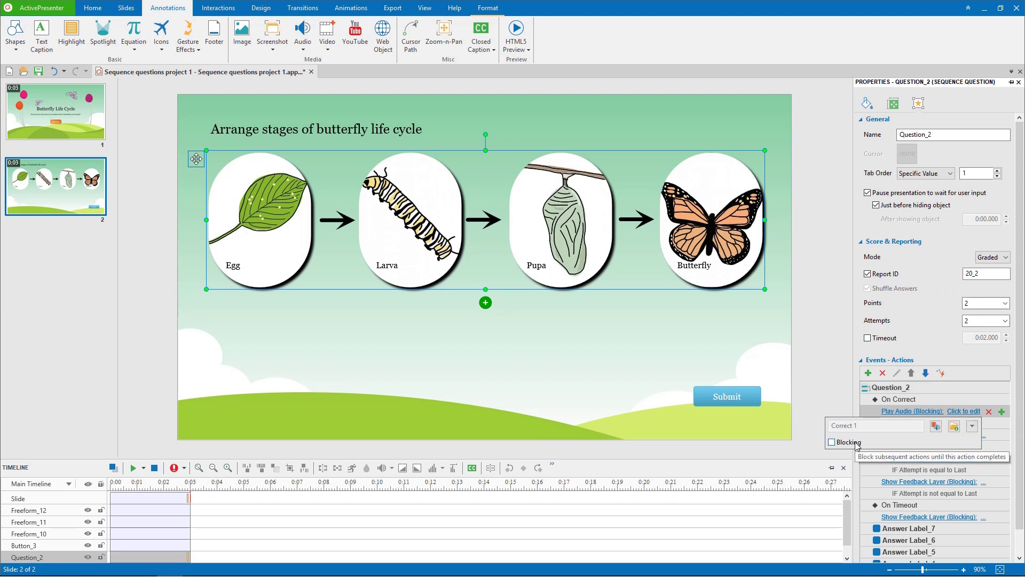
{"action": "left_click", "coordinate": [856, 456]}
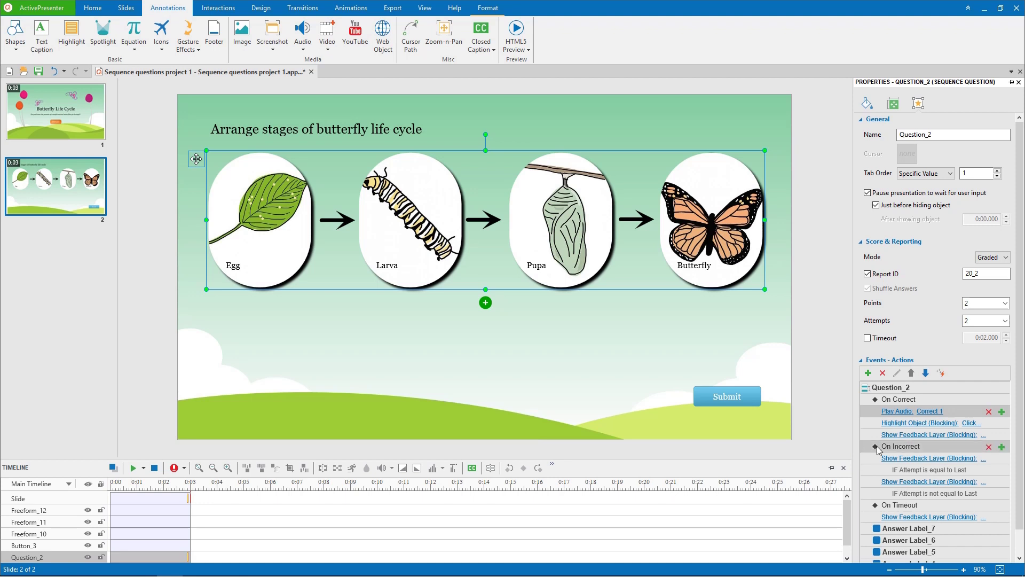
Step: Target the Highlight Object action at Question_2 with a 0:00.750 effect duration
{"action": "left_click", "coordinate": [957, 423]}
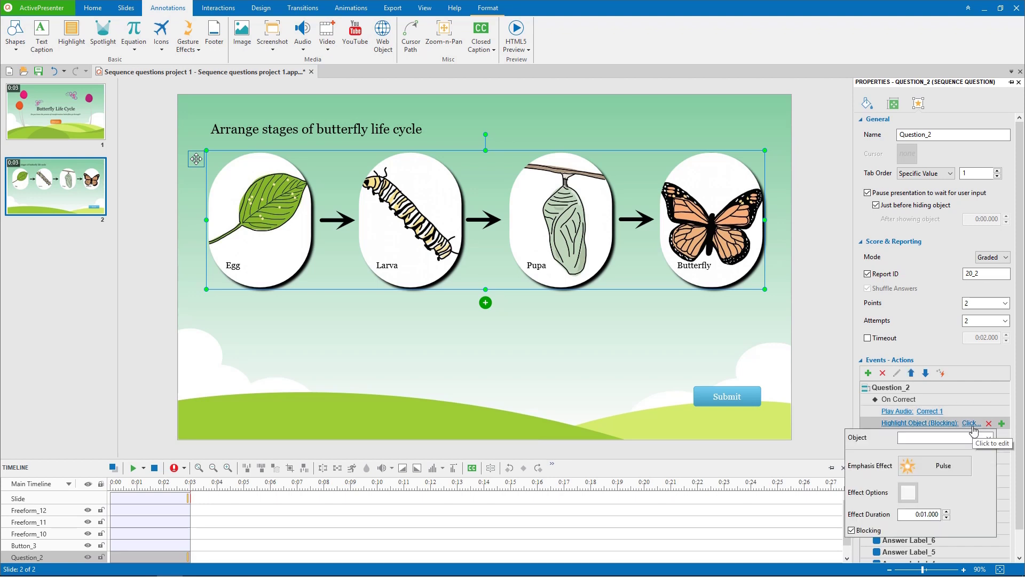
{"action": "left_click", "coordinate": [982, 437]}
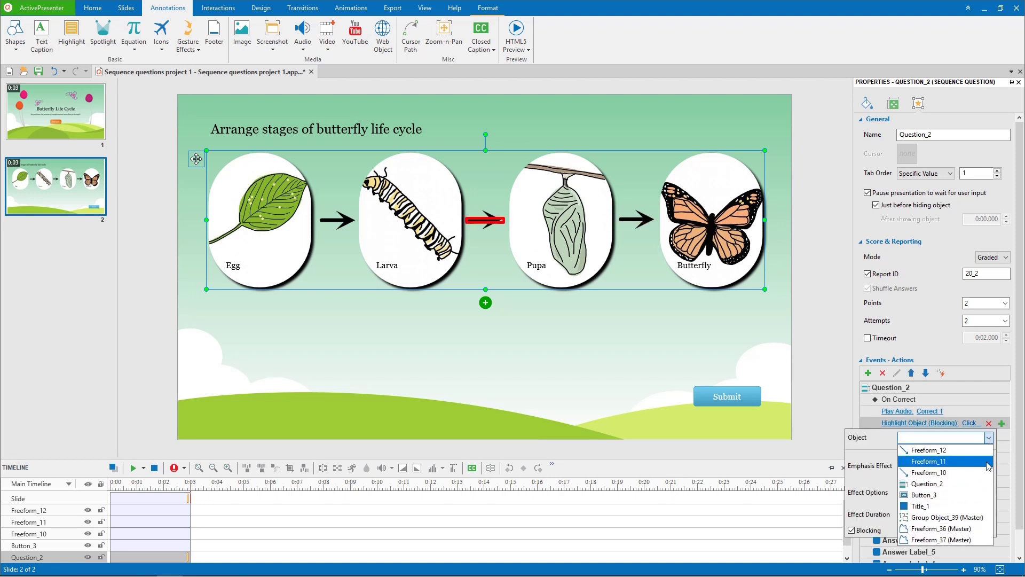
{"action": "left_click", "coordinate": [985, 481]}
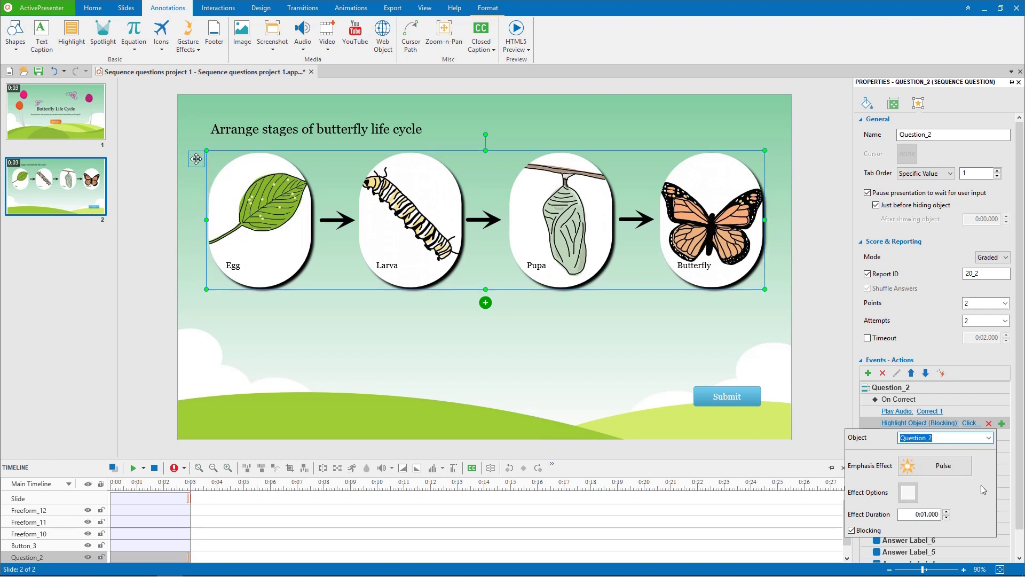
{"action": "left_click", "coordinate": [945, 517]}
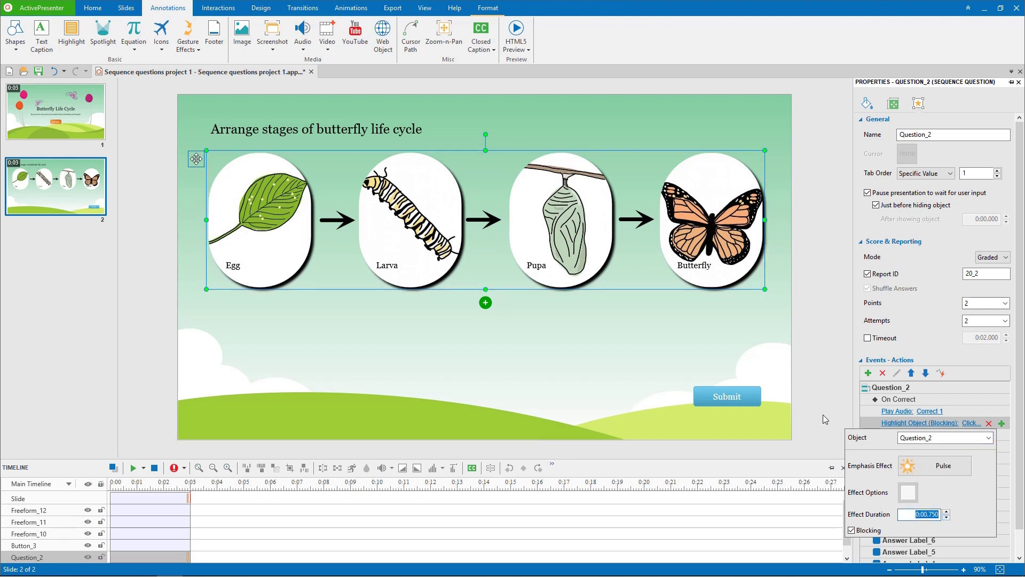
Step: Run the HTML5 preview, order the cards Egg, Larva, Pupa, Butterfly and submit
{"action": "left_click", "coordinate": [517, 32]}
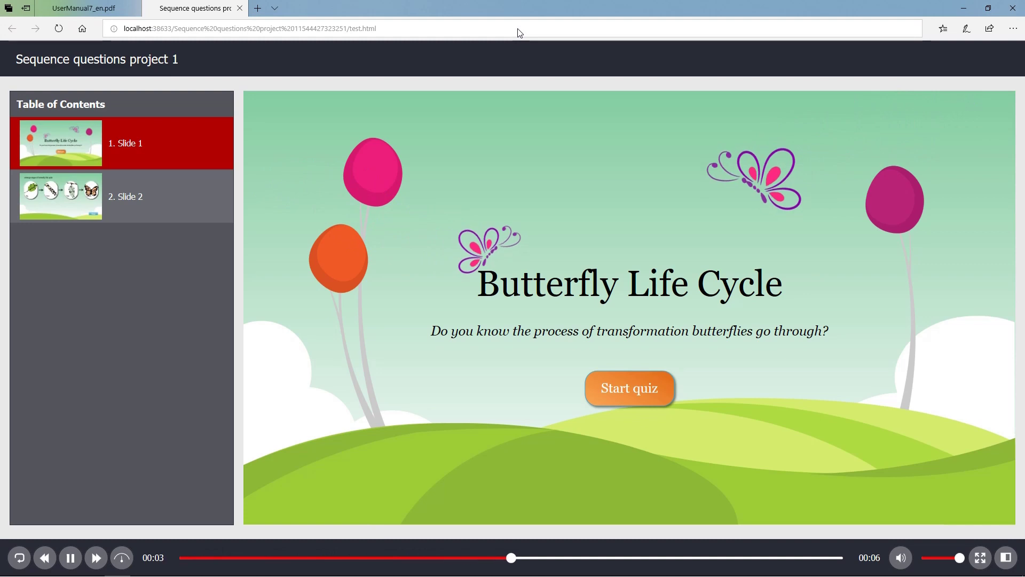
{"action": "left_click", "coordinate": [651, 390]}
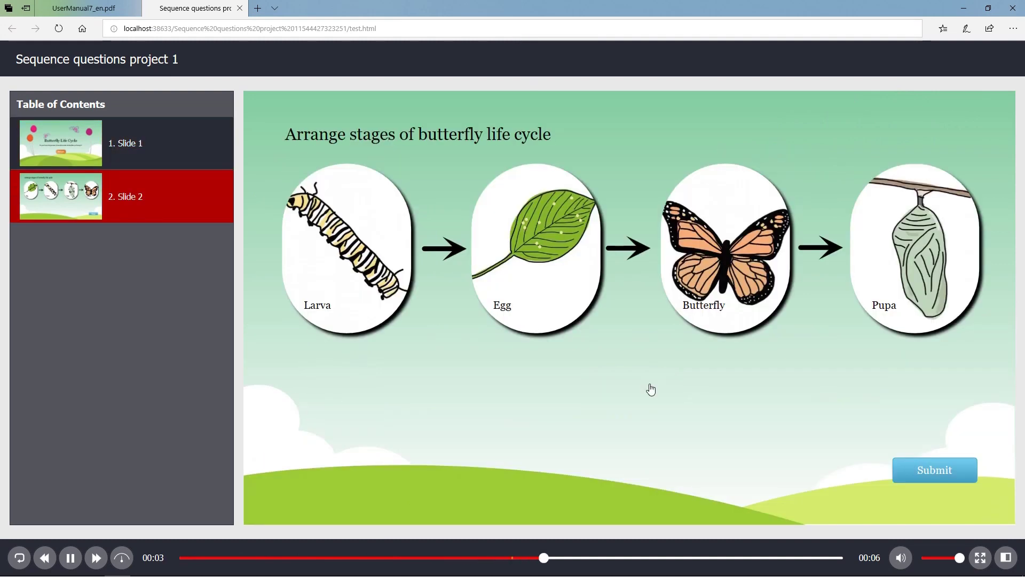
{"action": "left_click_drag", "start_coordinate": [533, 297], "coordinate": [354, 286]}
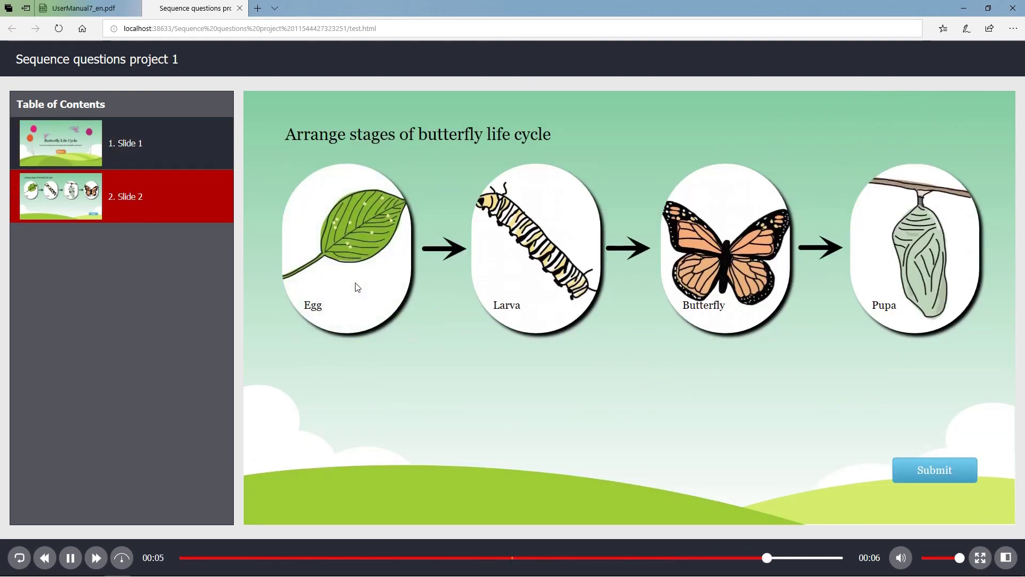
{"action": "left_click_drag", "start_coordinate": [737, 284], "coordinate": [912, 274]}
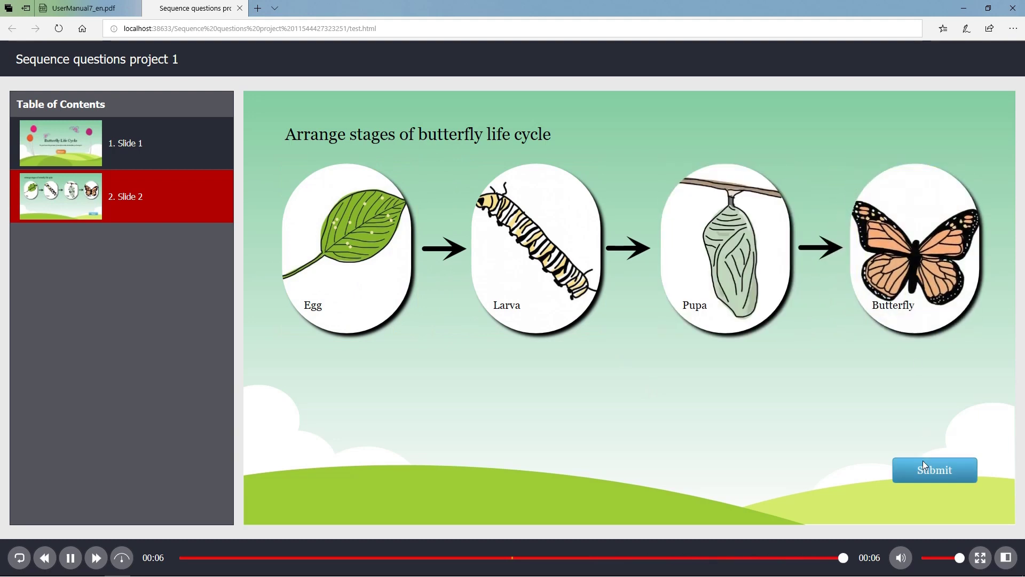
{"action": "left_click", "coordinate": [924, 477]}
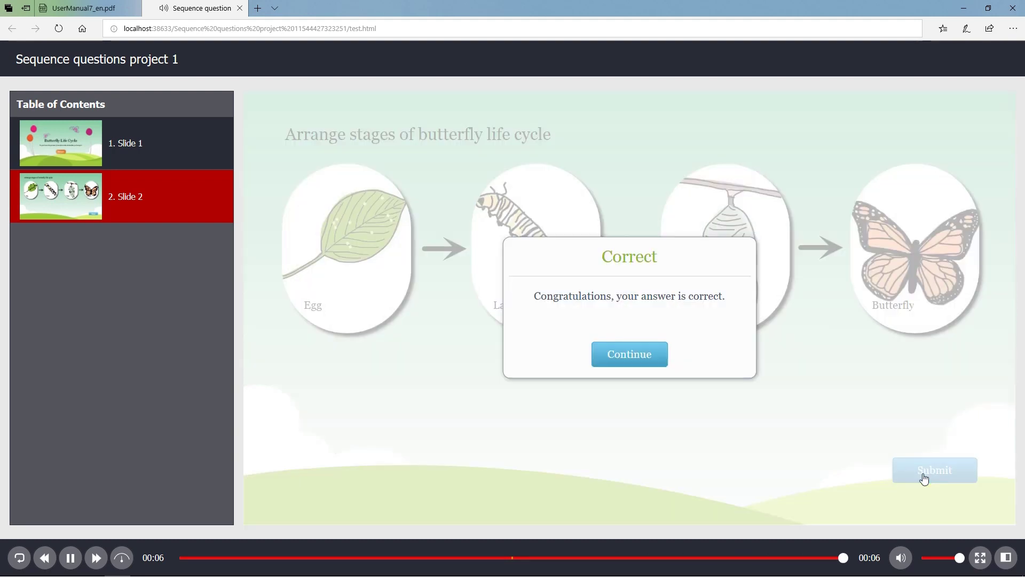